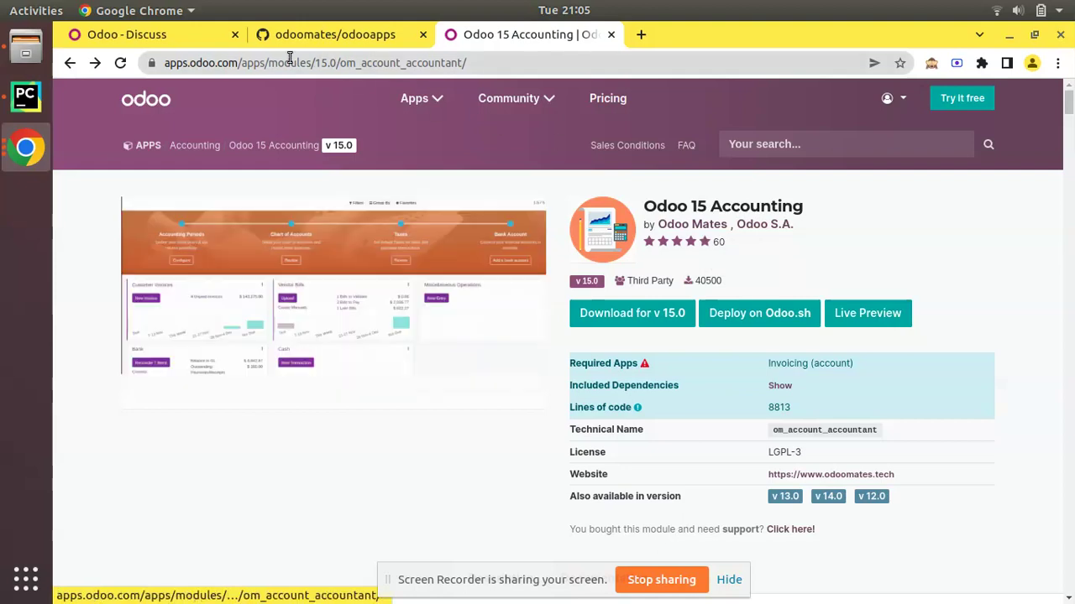
Step: Switch to the local Odoo instance and open the Accounting dashboard
click(194, 30)
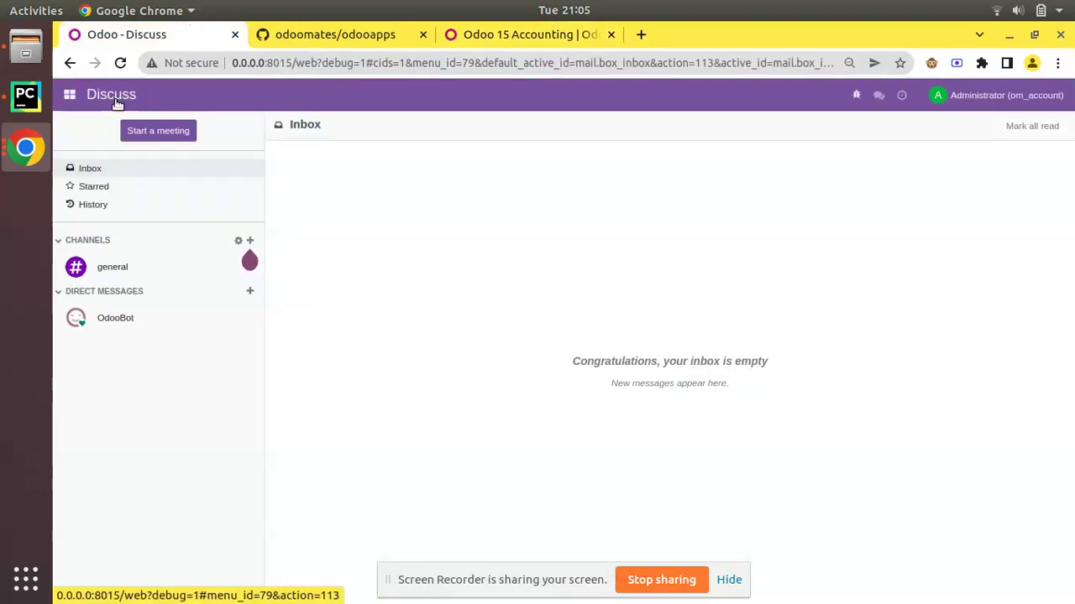
click(69, 94)
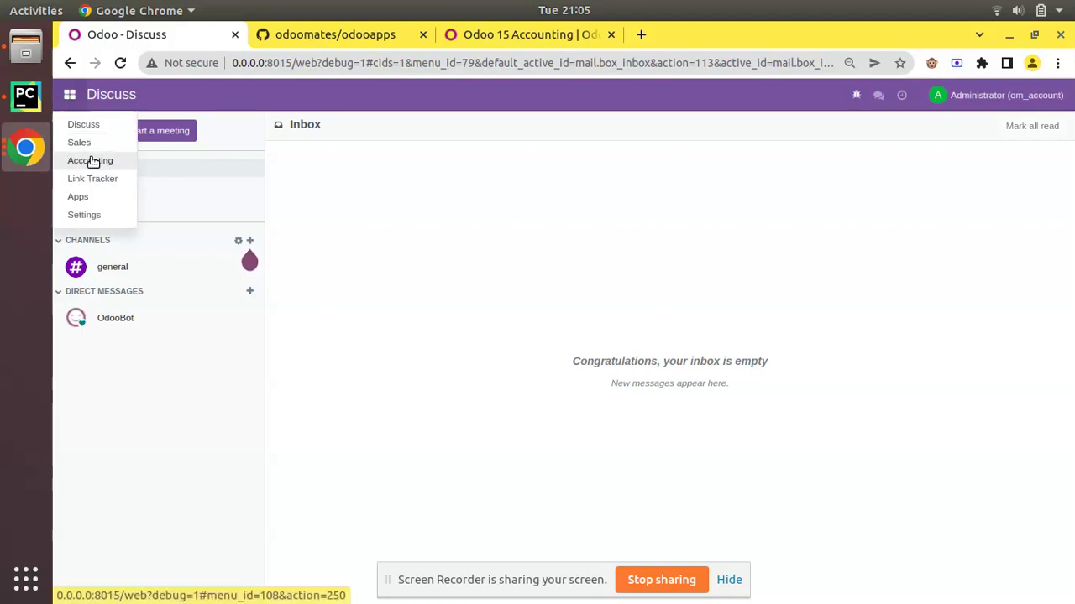
click(93, 161)
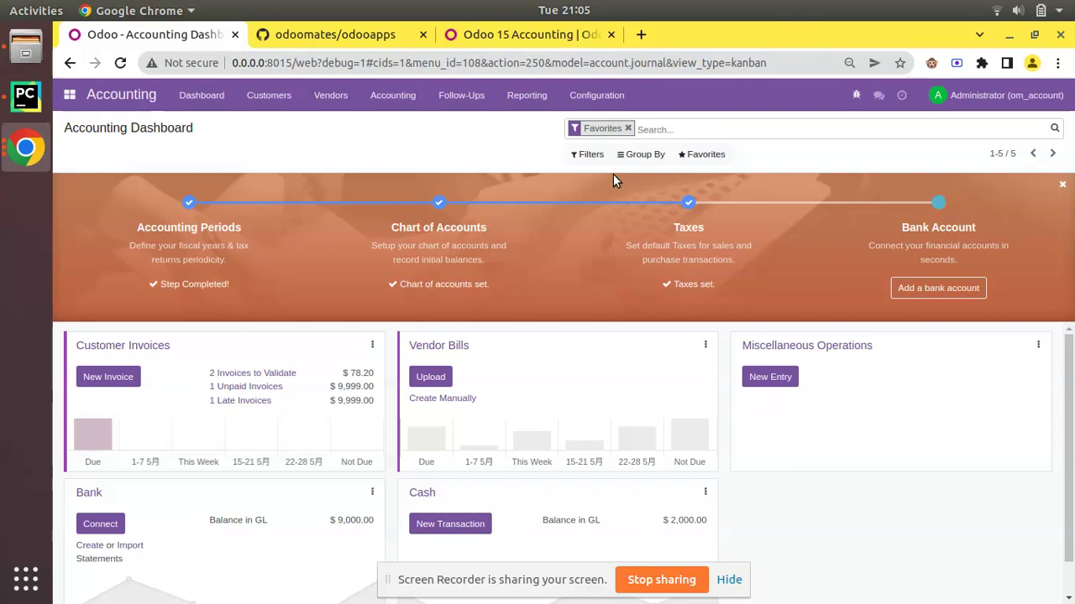
Step: Open the list of languages in the Odoo translation settings
click(70, 95)
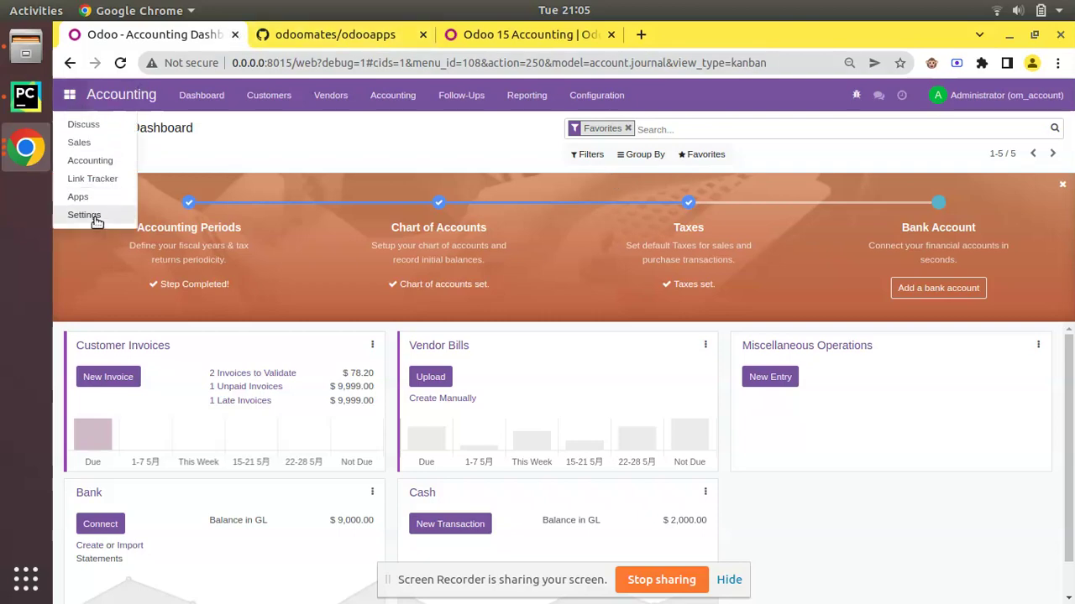
click(91, 214)
click(391, 107)
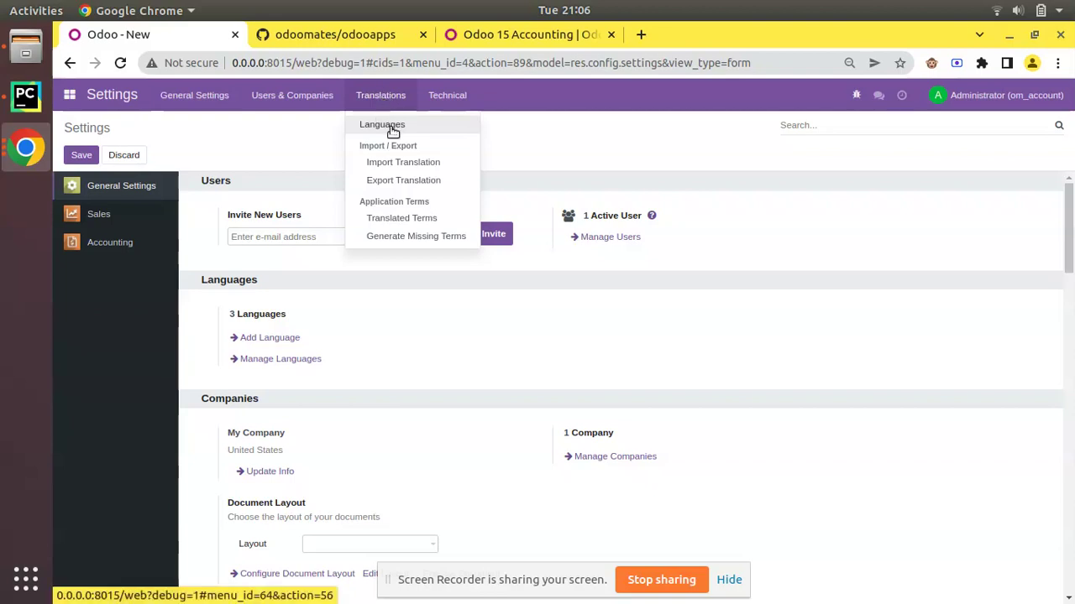
click(391, 128)
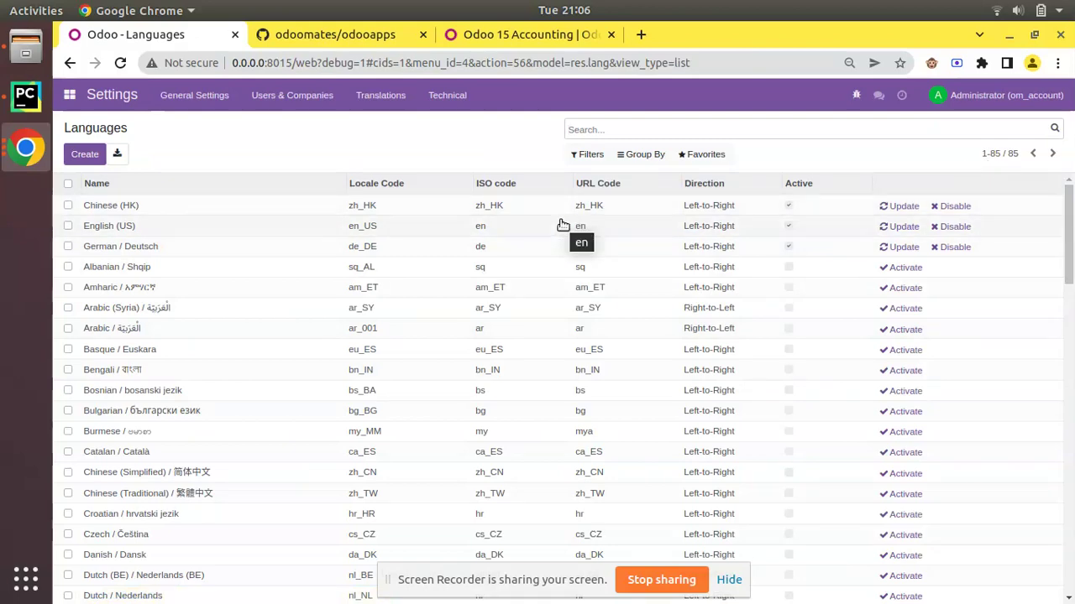
Step: Activate the Greek / Ελληνικά language with existing terms overwritten, without switching the interface to it
scroll(619, 364, down, 8)
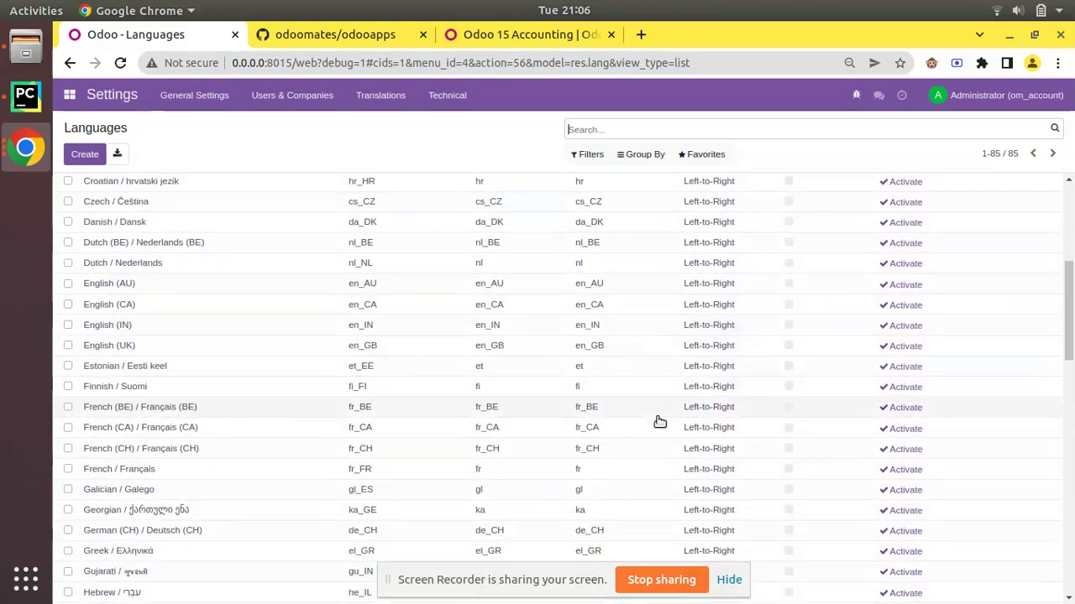
scroll(350, 395, down, 3)
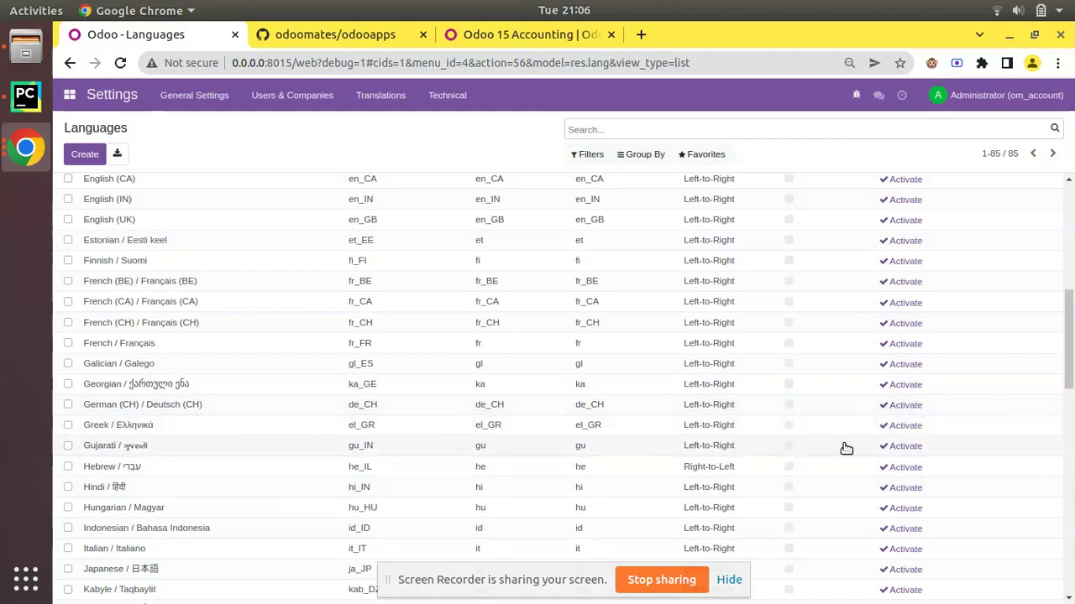
click(901, 426)
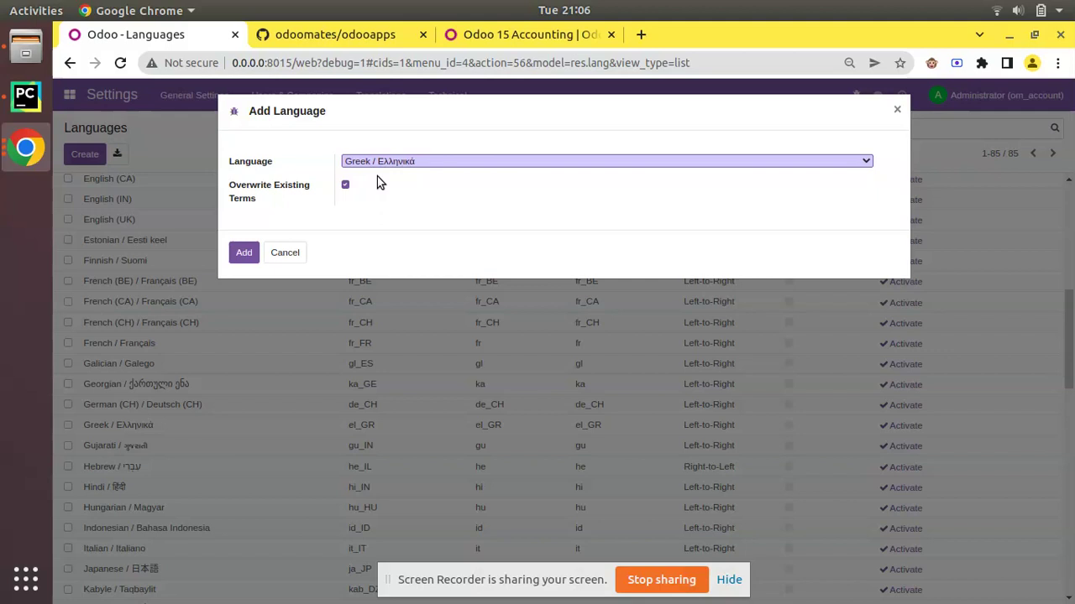
click(249, 256)
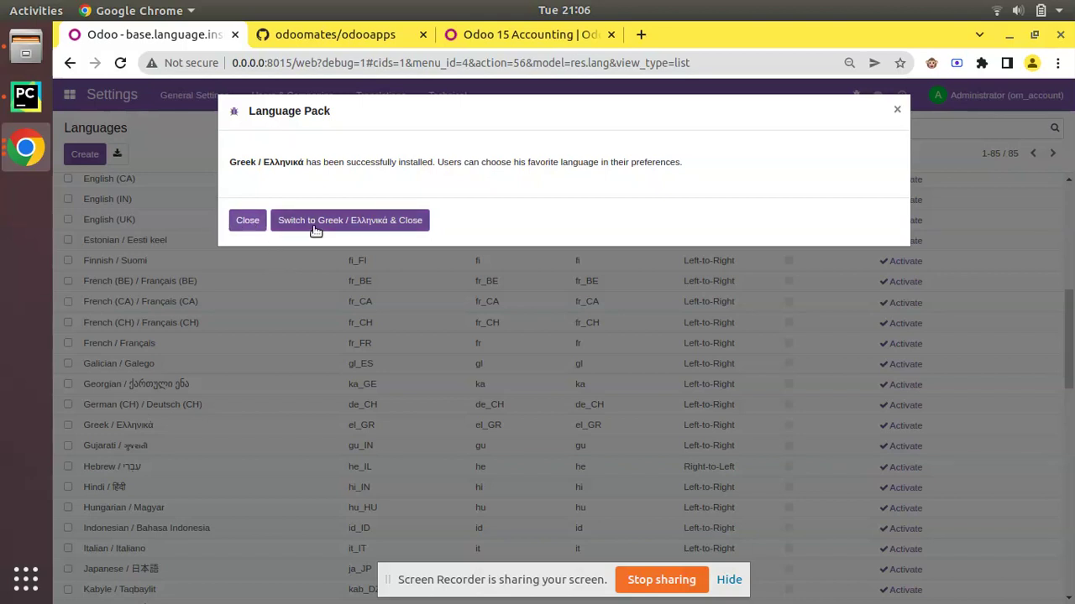
click(256, 227)
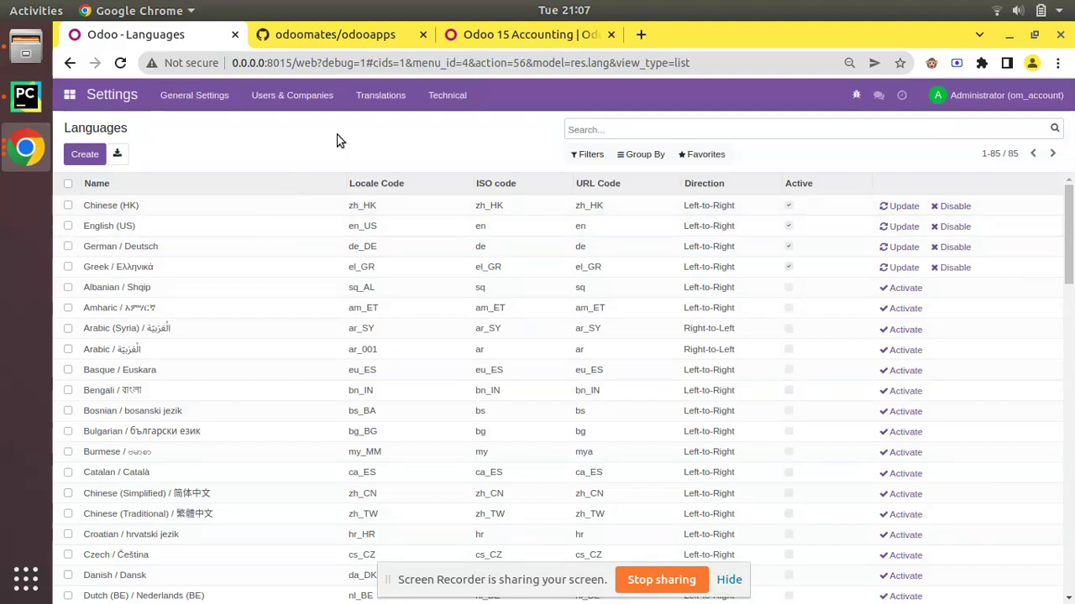
Step: Generate the missing translation terms for the Greek / Ελληνικά language
click(370, 99)
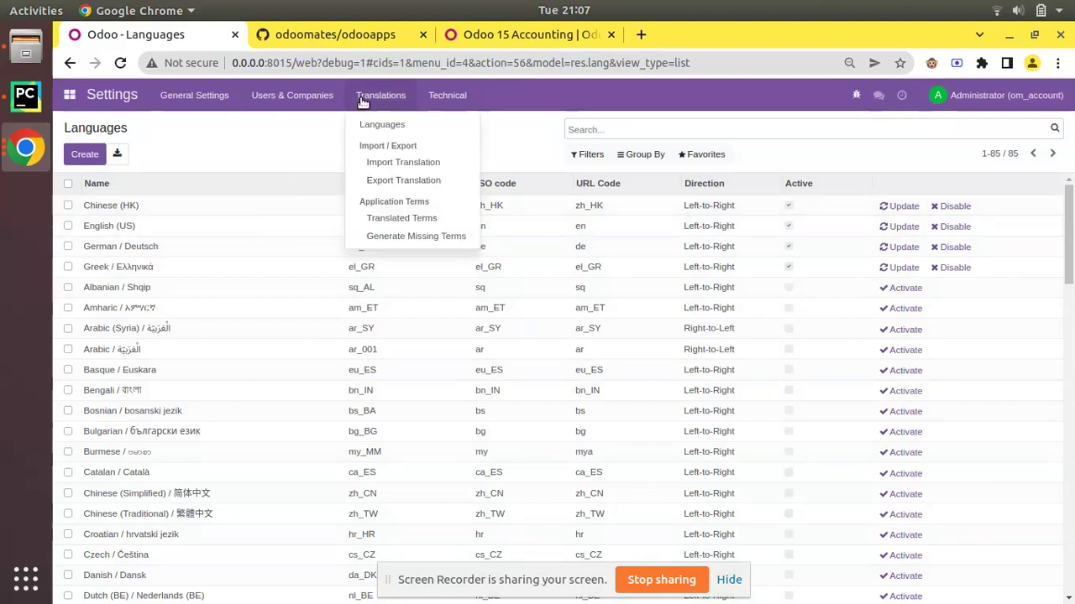
click(394, 236)
click(379, 193)
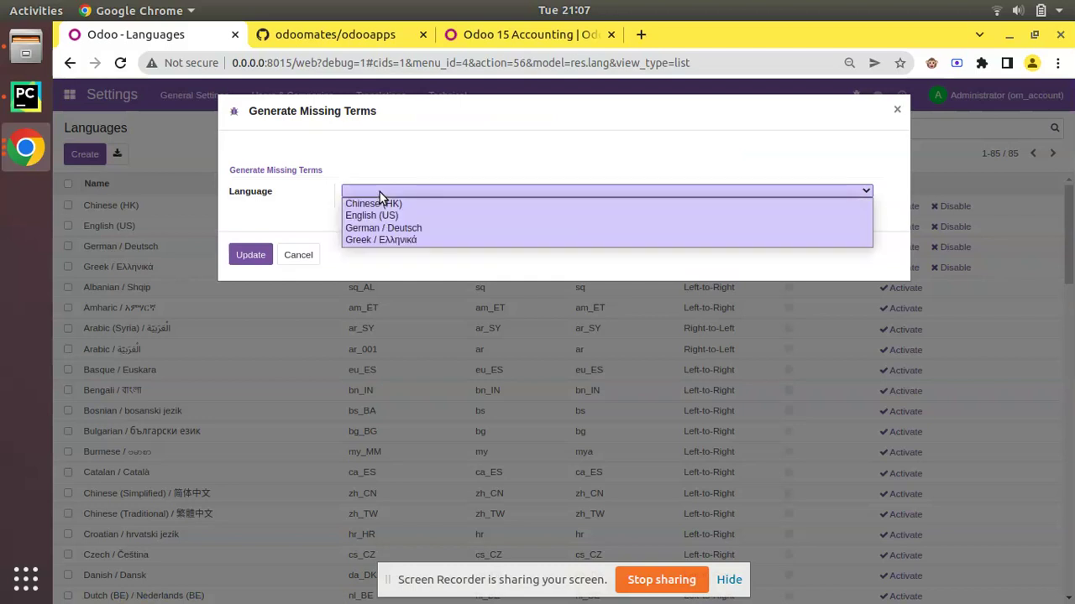
click(388, 241)
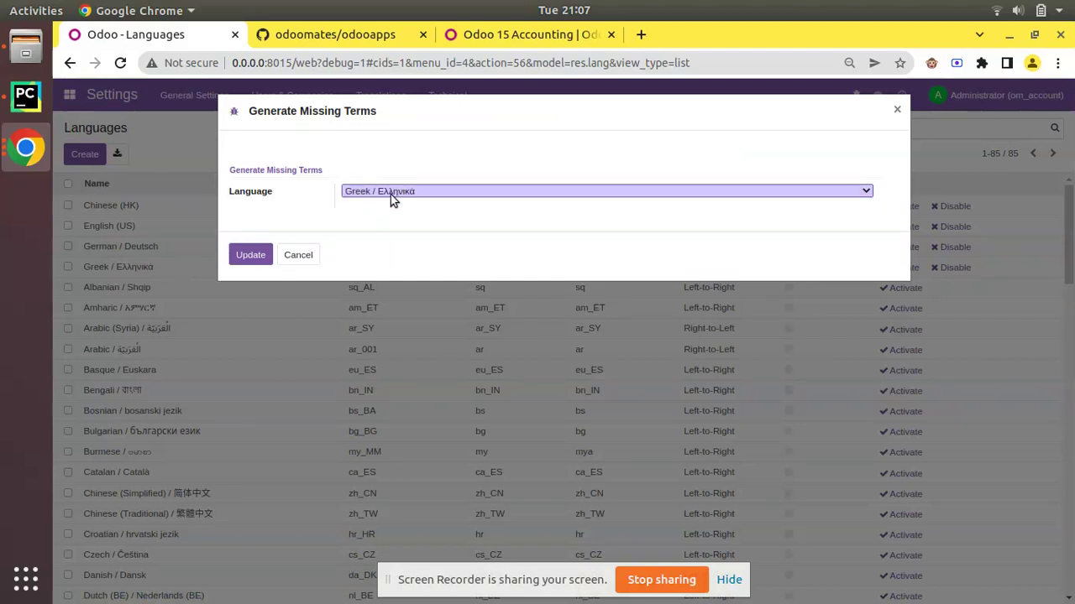
click(270, 256)
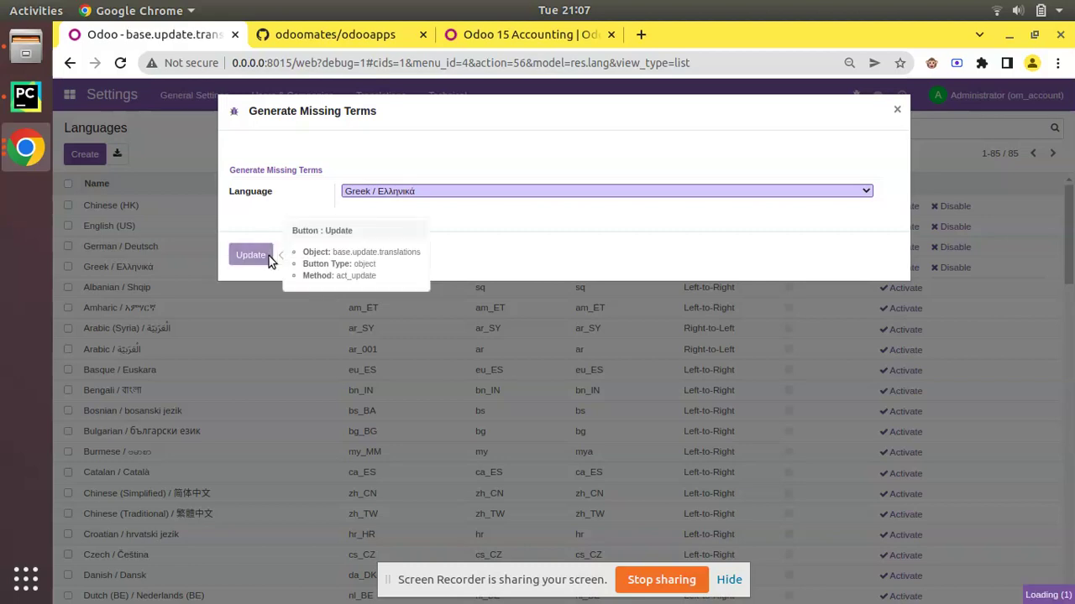
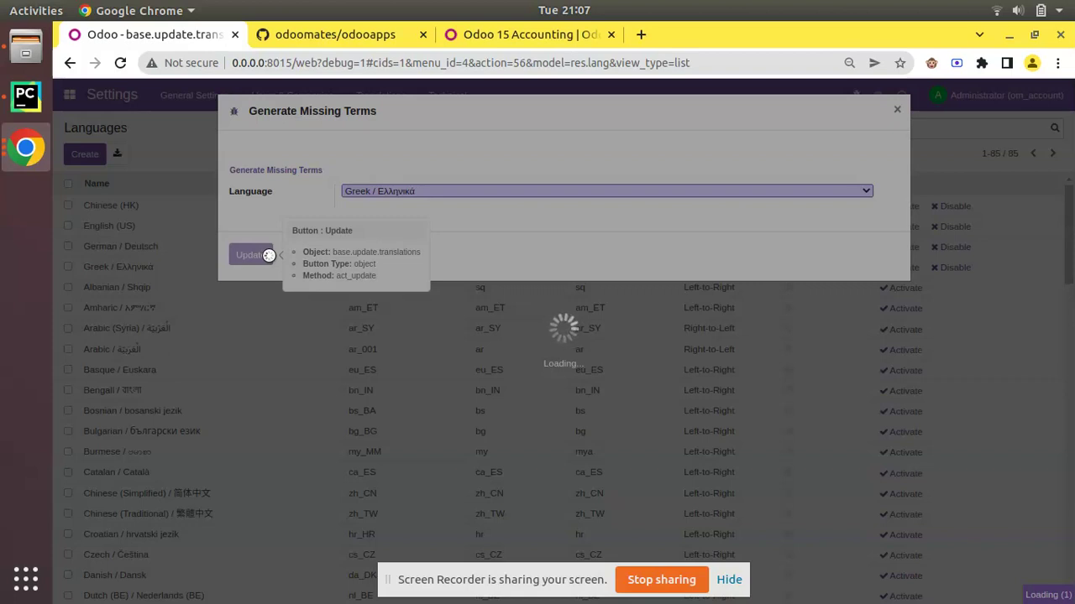
Step: Switch to the Odoo 15 Accounting app page and show its included dependencies
click(575, 36)
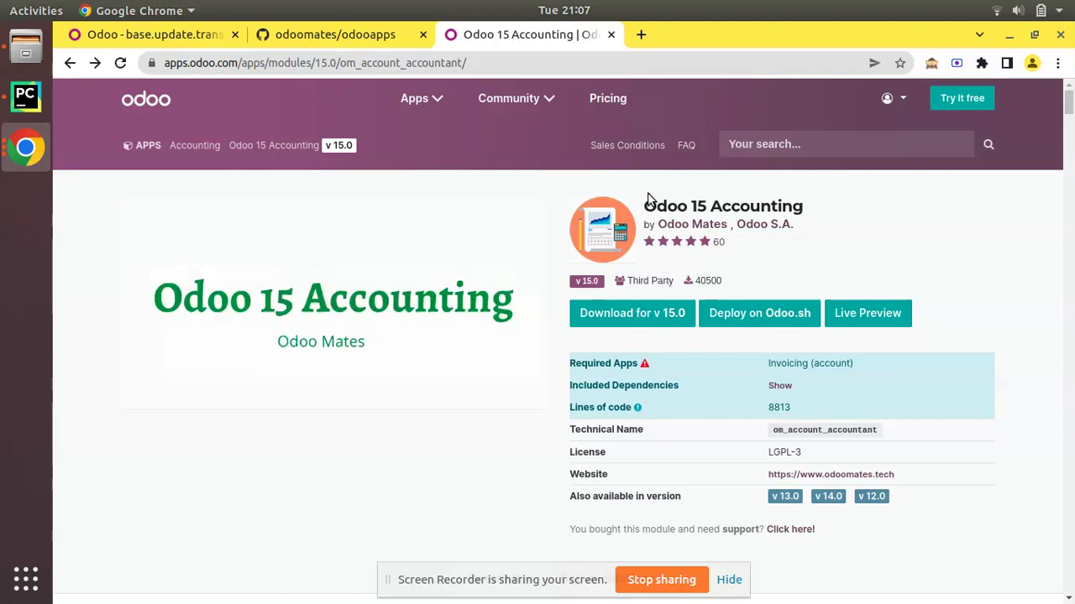
click(786, 386)
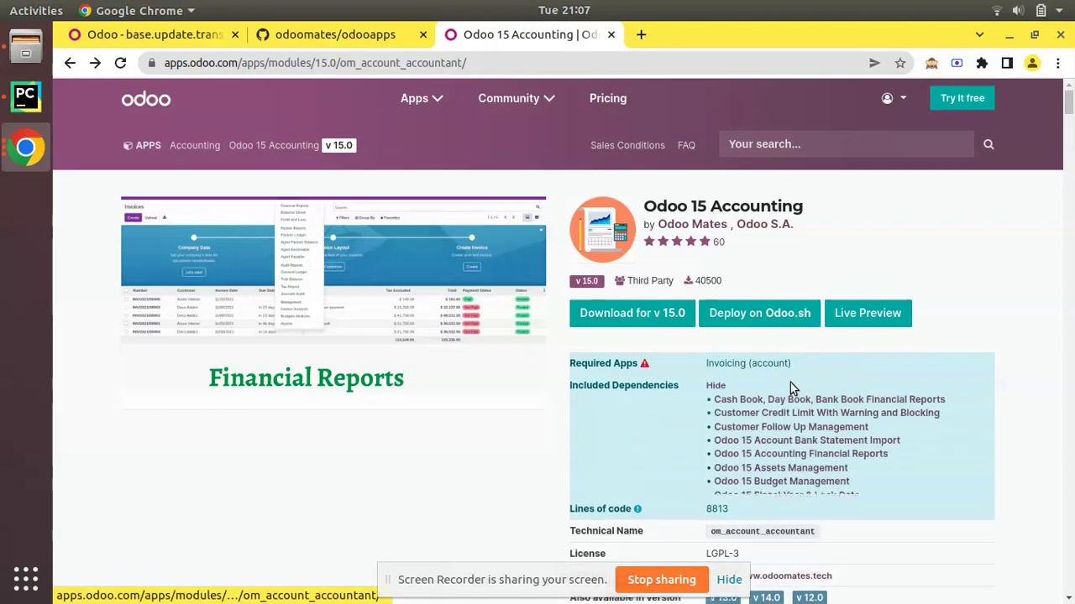
scroll(714, 273, down, 2)
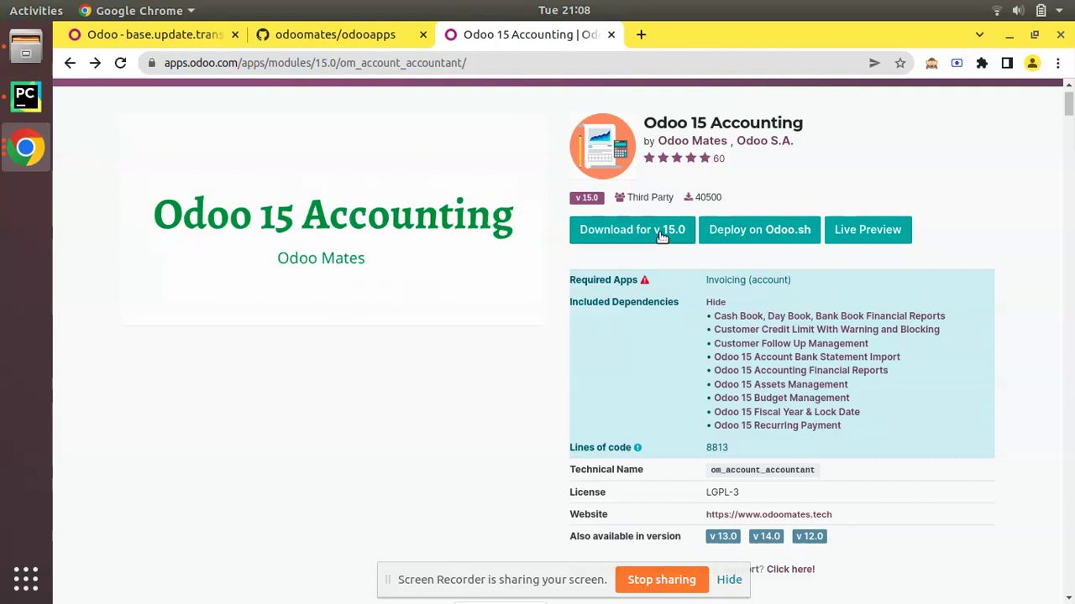
Step: Switch to the odoomates/odooapps GitHub repository and look through the module folders of the 15.0 branch
click(365, 38)
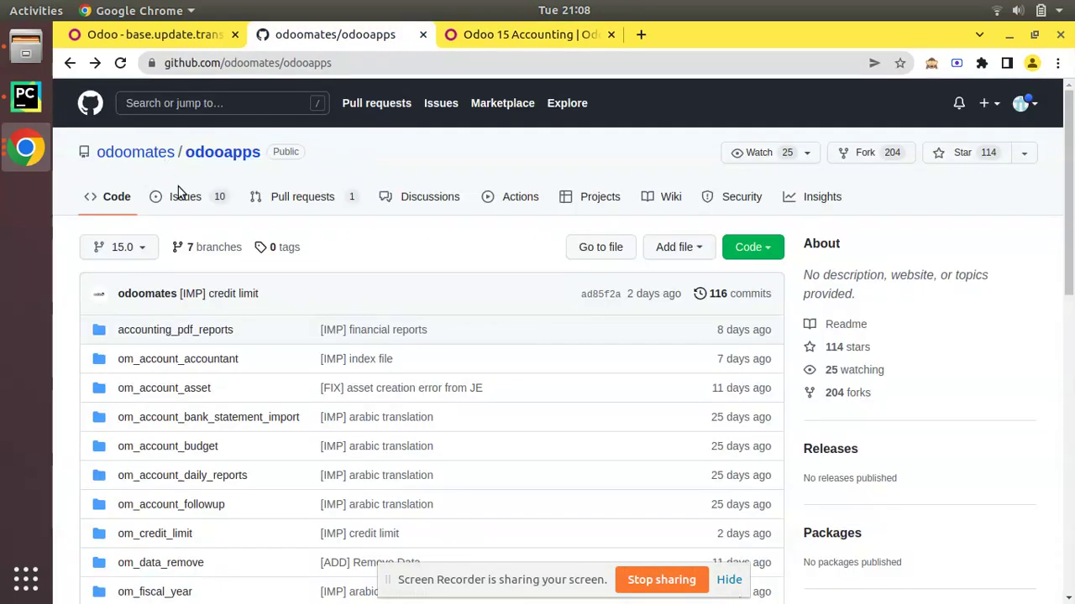
scroll(229, 259, down, 5)
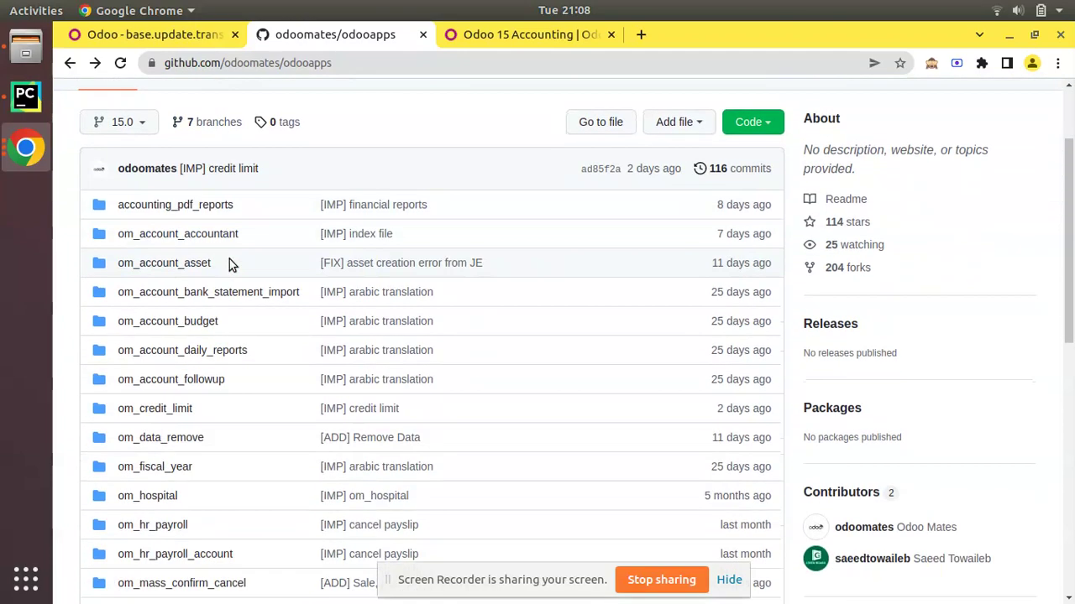
scroll(237, 264, up, 3)
scroll(236, 264, up, 3)
scroll(236, 260, down, 2)
scroll(238, 261, up, 2)
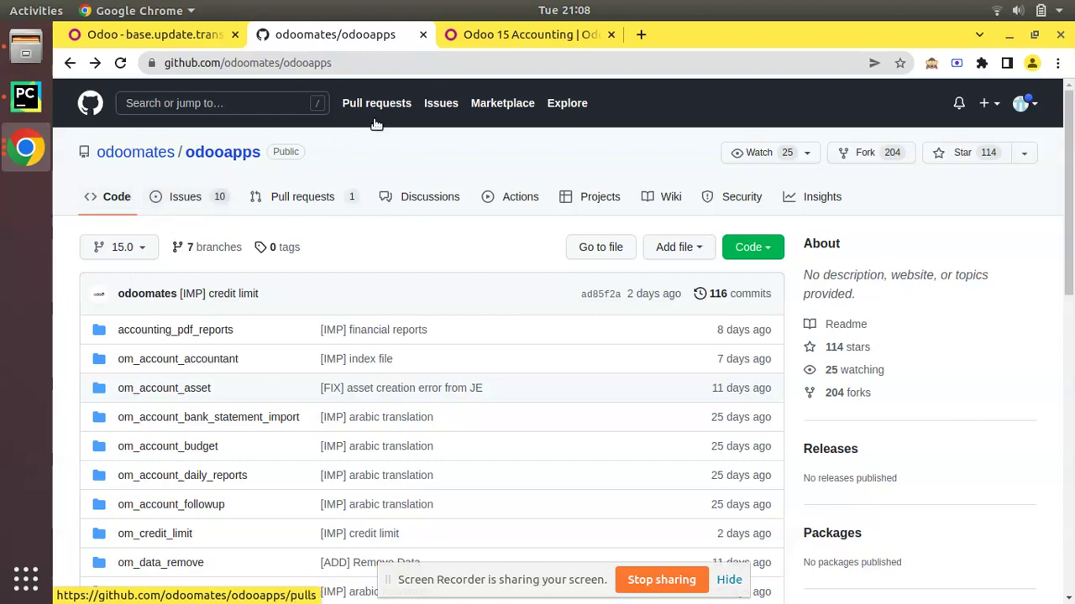
Step: Examine the rating and comment section of the Odoo 15 Accounting app page, briefly checking the GitHub repository
click(457, 36)
scroll(1010, 223, down, 5)
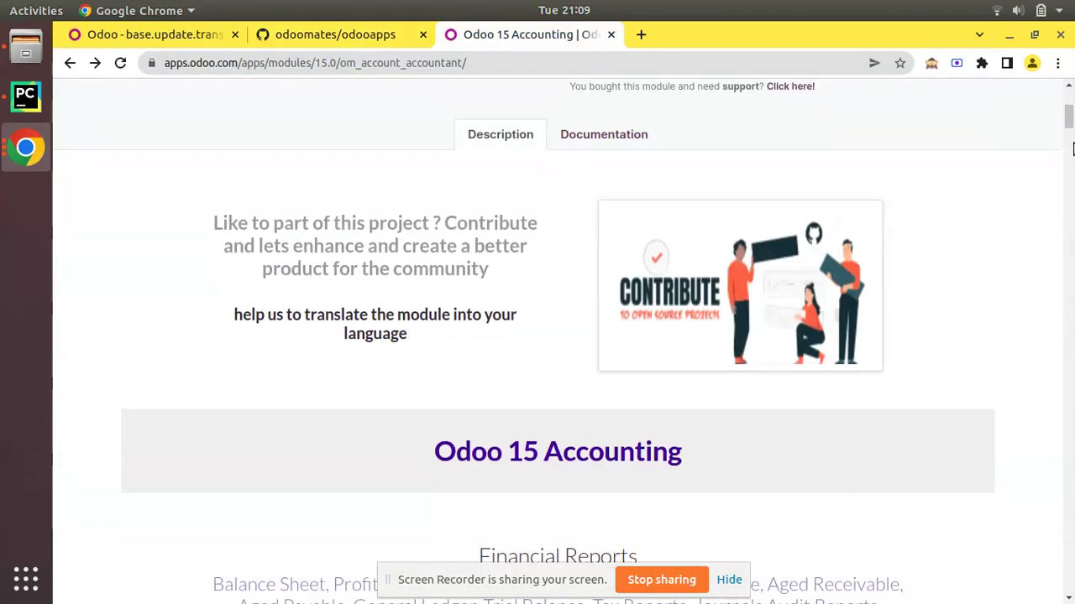
drag(1069, 120, 1070, 306)
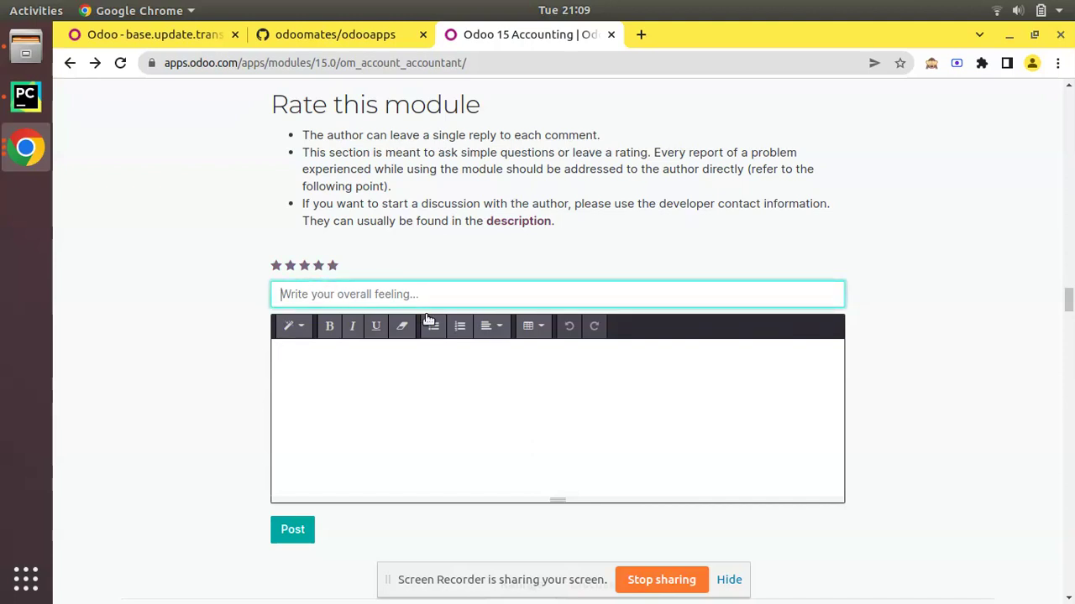
click(319, 389)
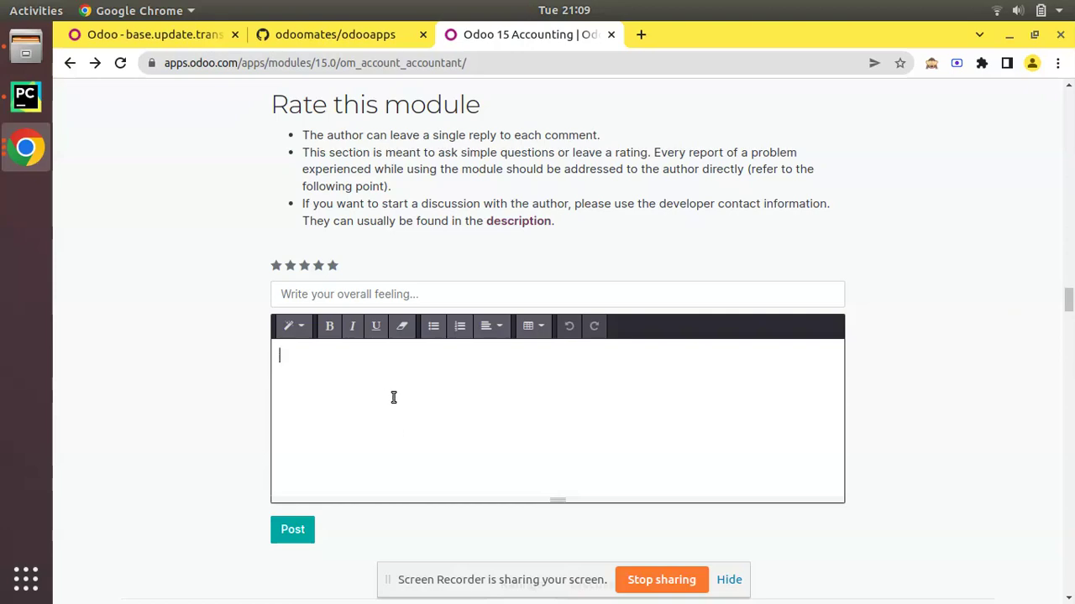
click(330, 42)
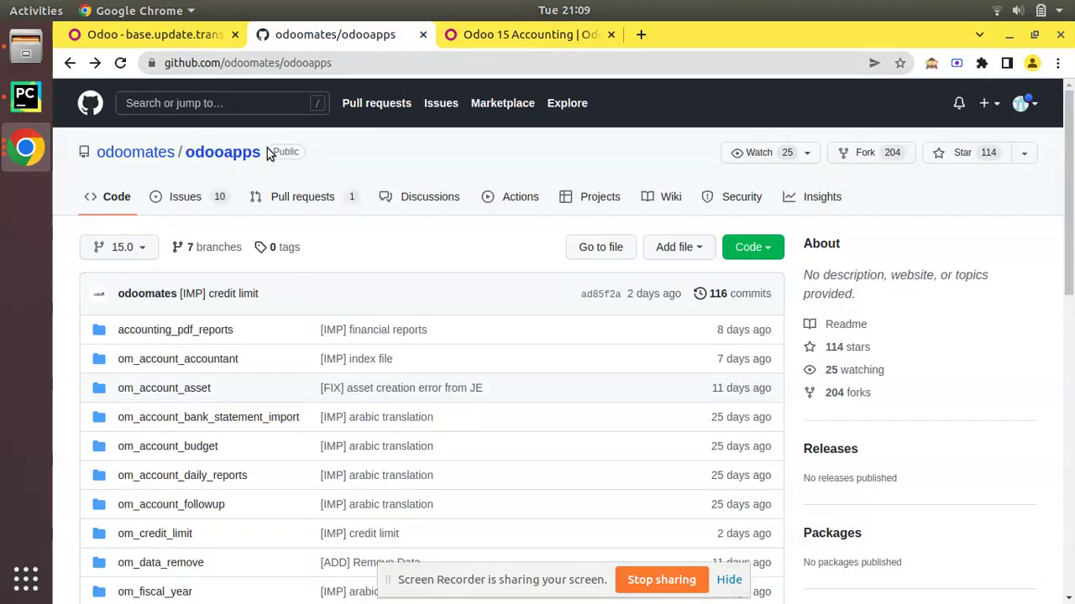
click(485, 43)
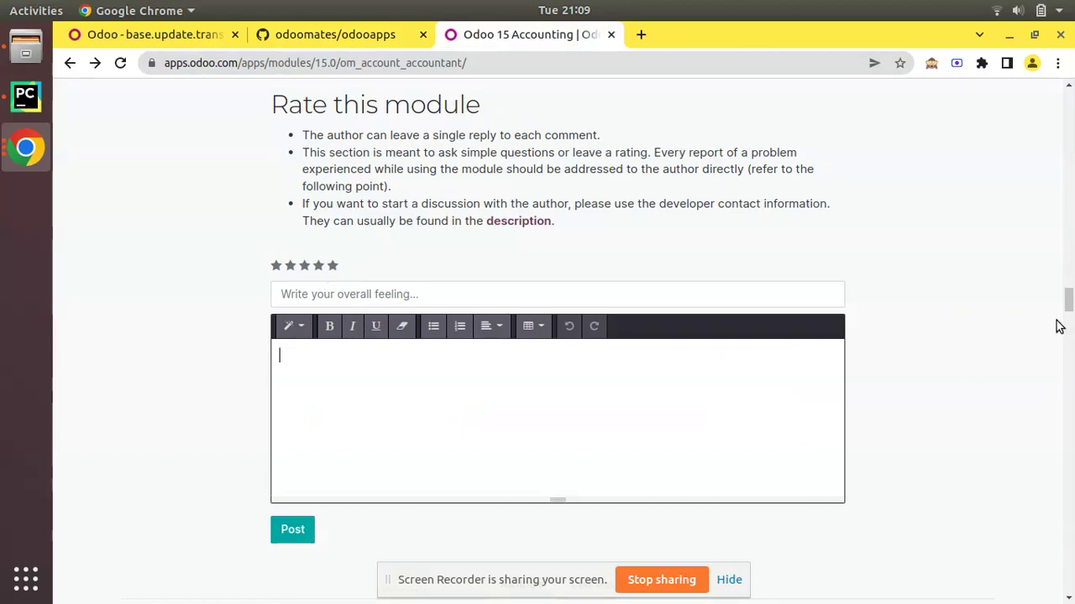
Step: Switch back to the local Odoo instance and open the list of translated terms
click(151, 37)
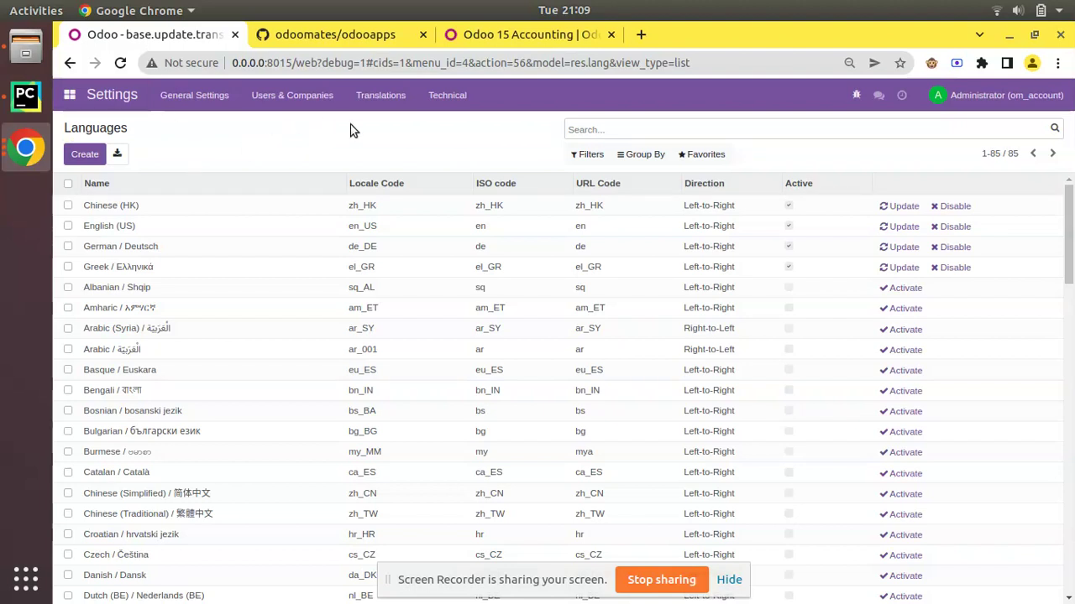
click(378, 99)
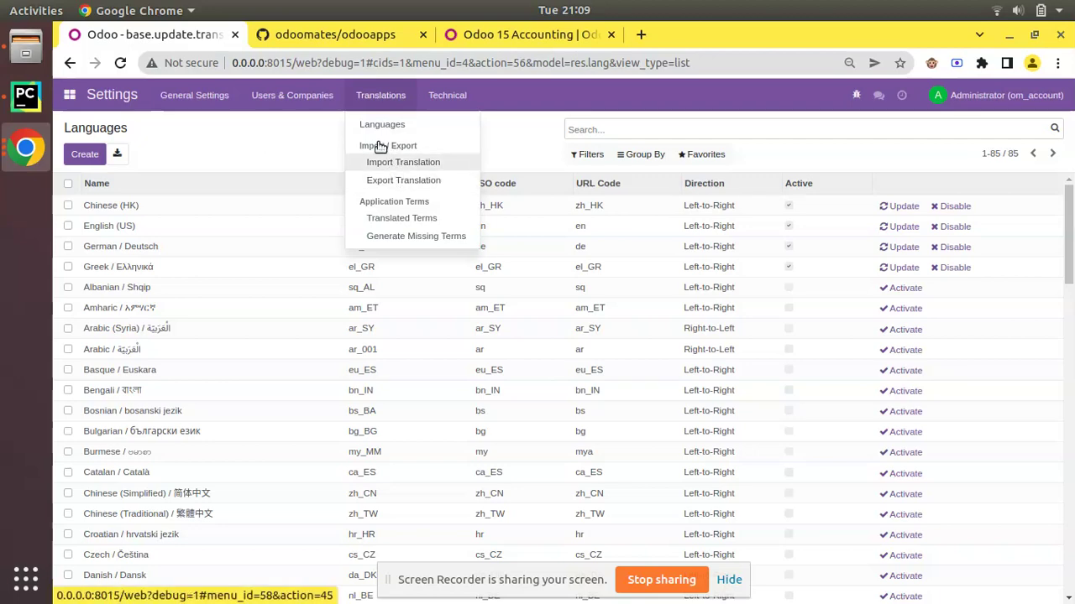
click(411, 225)
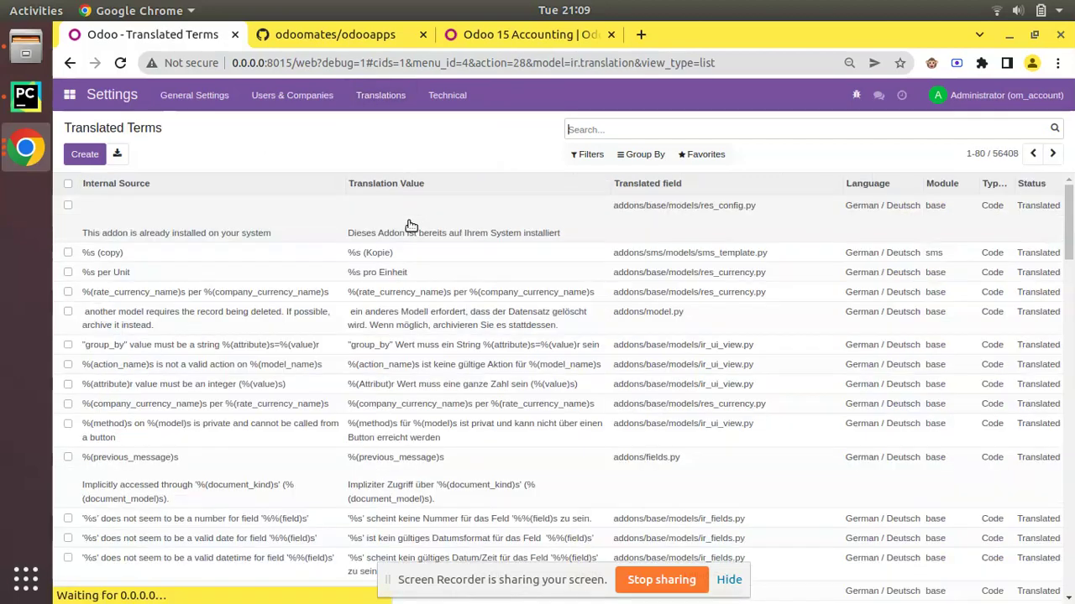
Step: Set up a custom filter on the translated terms where Module contains "om_"
click(598, 156)
click(632, 225)
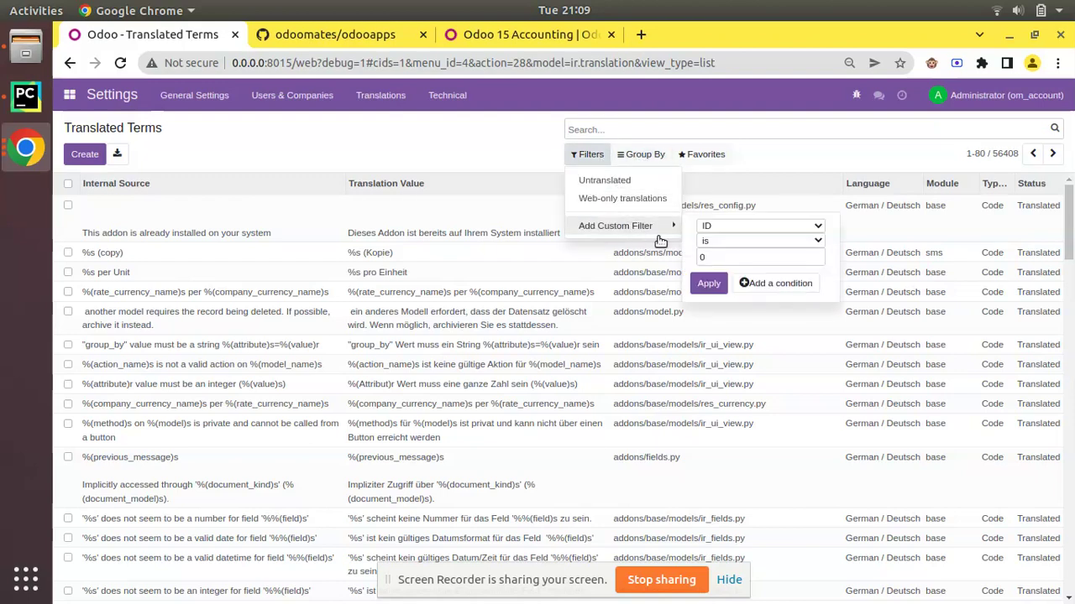
click(715, 227)
click(753, 277)
click(731, 256)
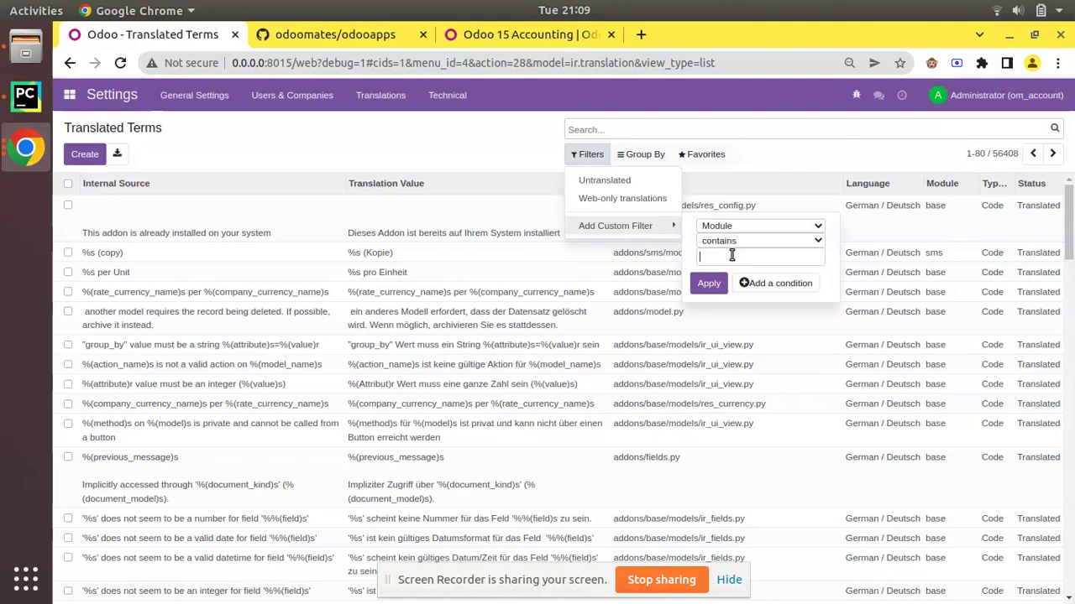
text(om_)
Step: Copy the technical name om_account_accountant from the Odoo 15 Accounting app page and return to the translated terms
click(504, 62)
click(497, 37)
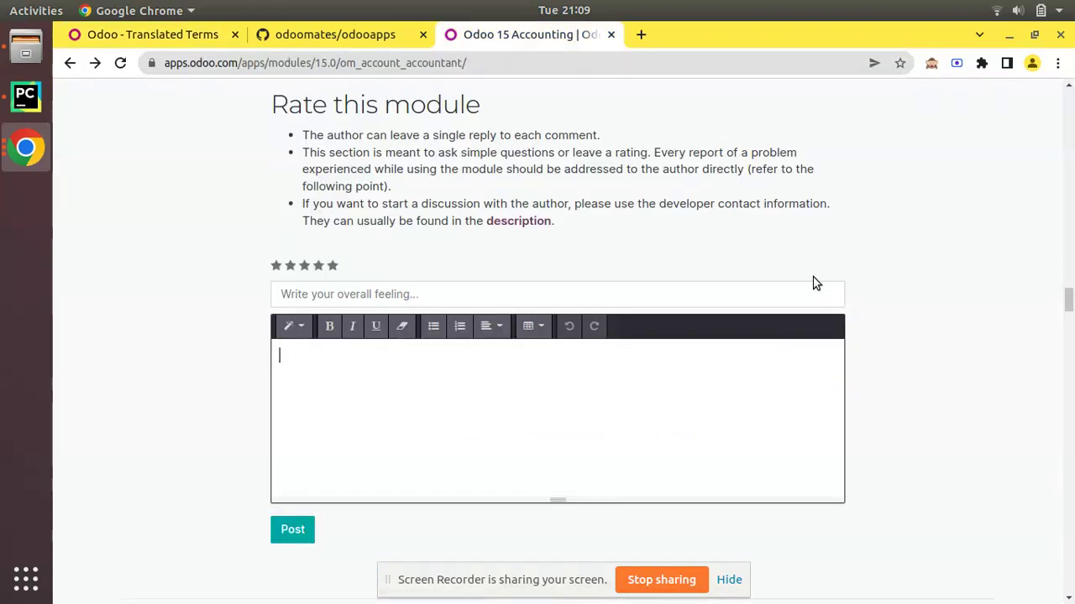
scroll(819, 273, up, 5)
scroll(1072, 326, up, 15)
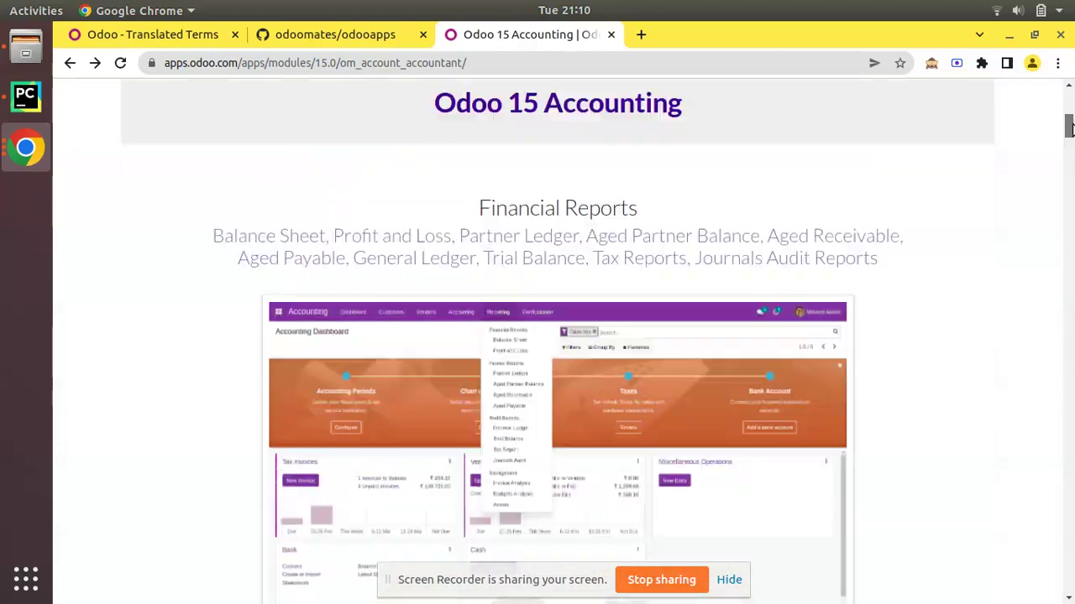
scroll(812, 239, down, 3)
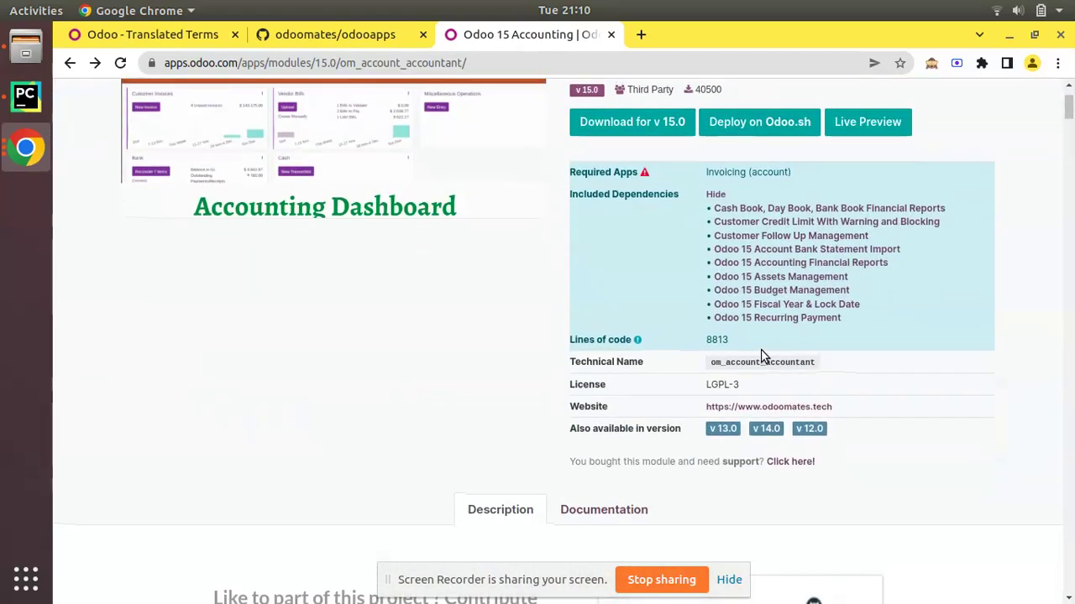
double_click(761, 363)
right_click(762, 363)
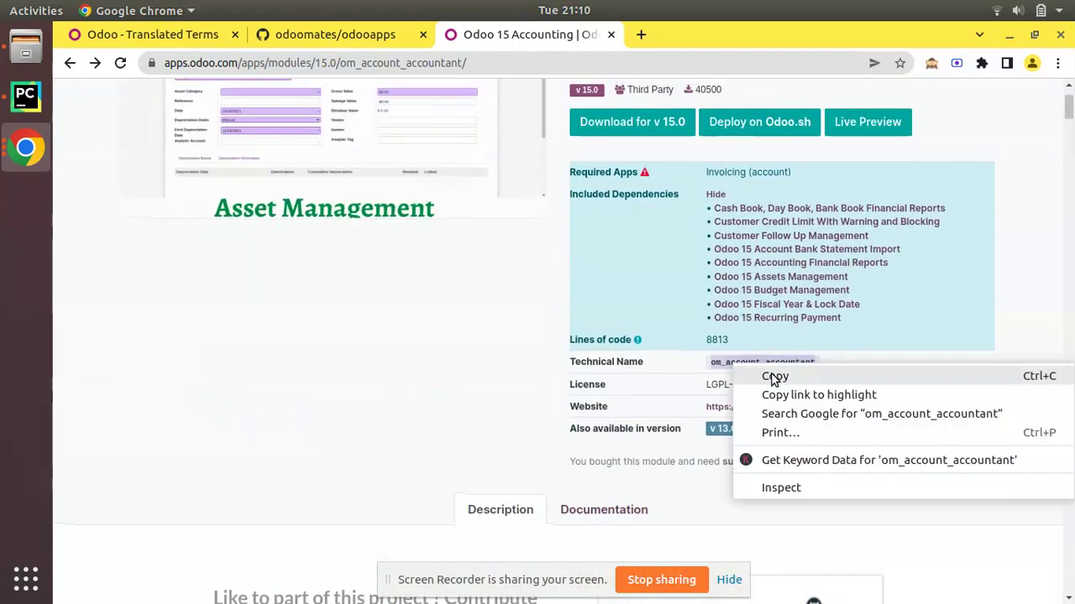
click(768, 377)
click(203, 43)
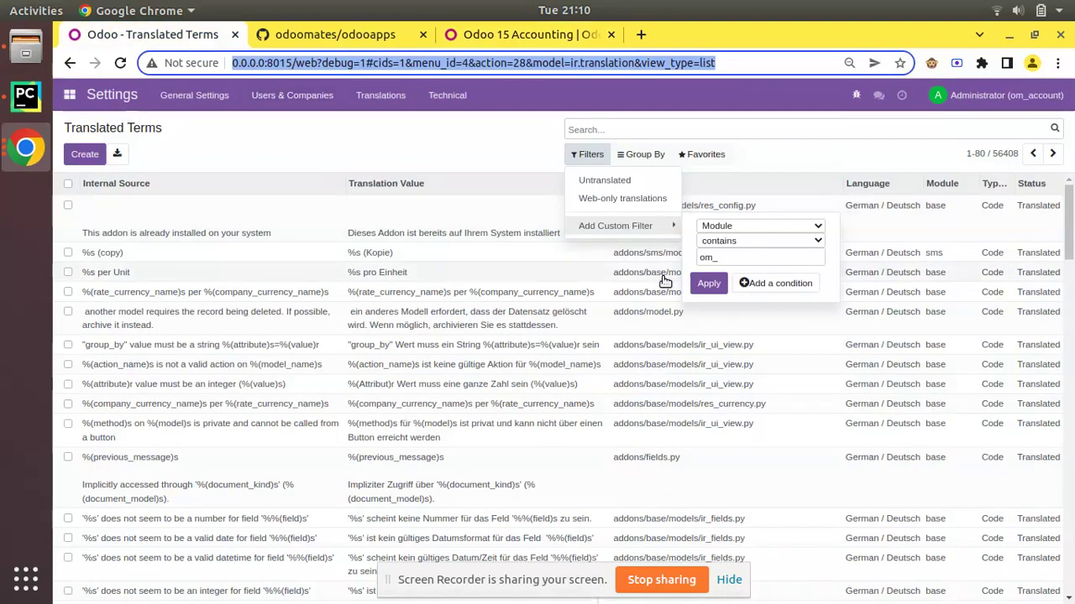
Step: Try filtering the translated terms by Module contains "om_" and remove that filter
click(736, 257)
key(ctrl+v)
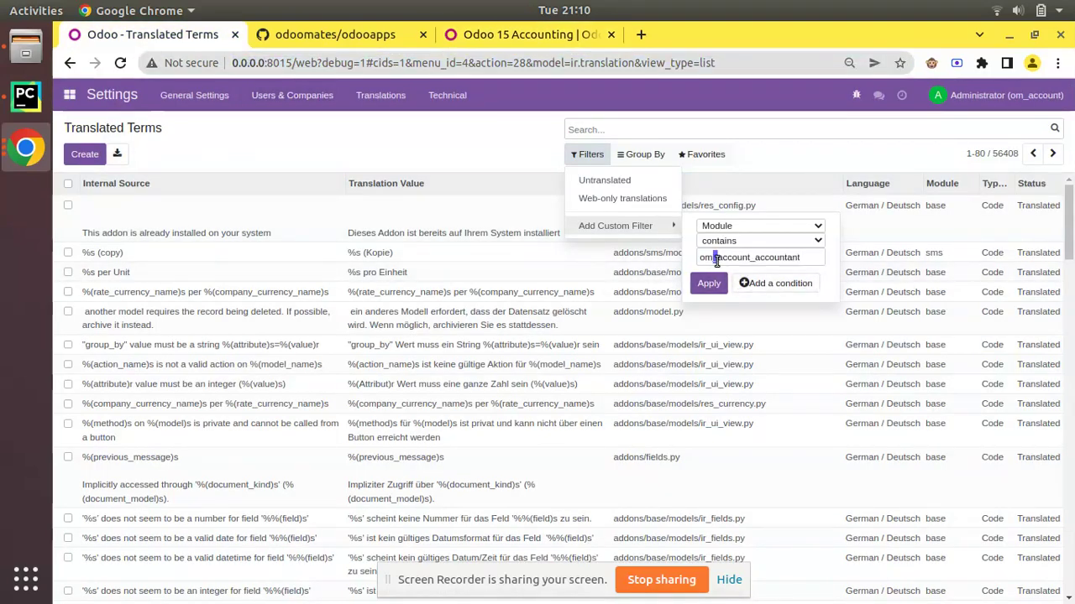
drag(713, 257, 816, 274)
text(_)
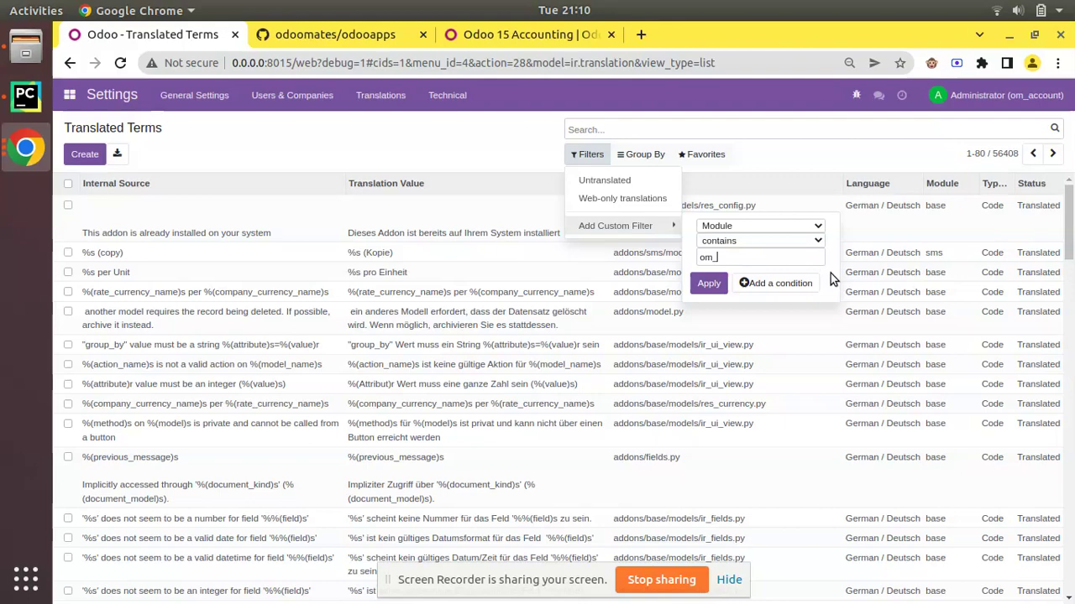
click(708, 283)
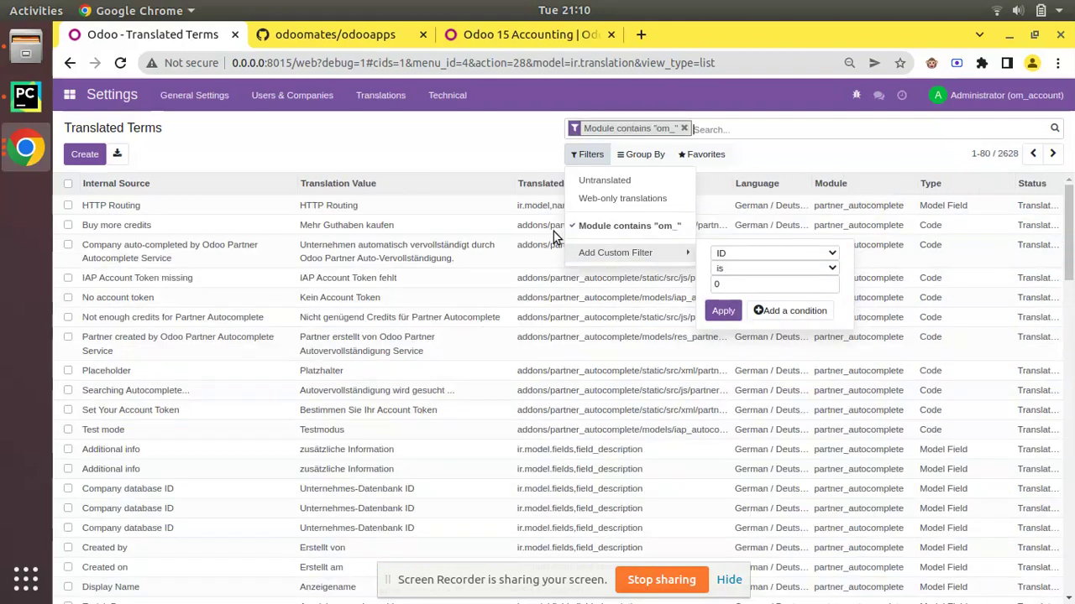
click(427, 163)
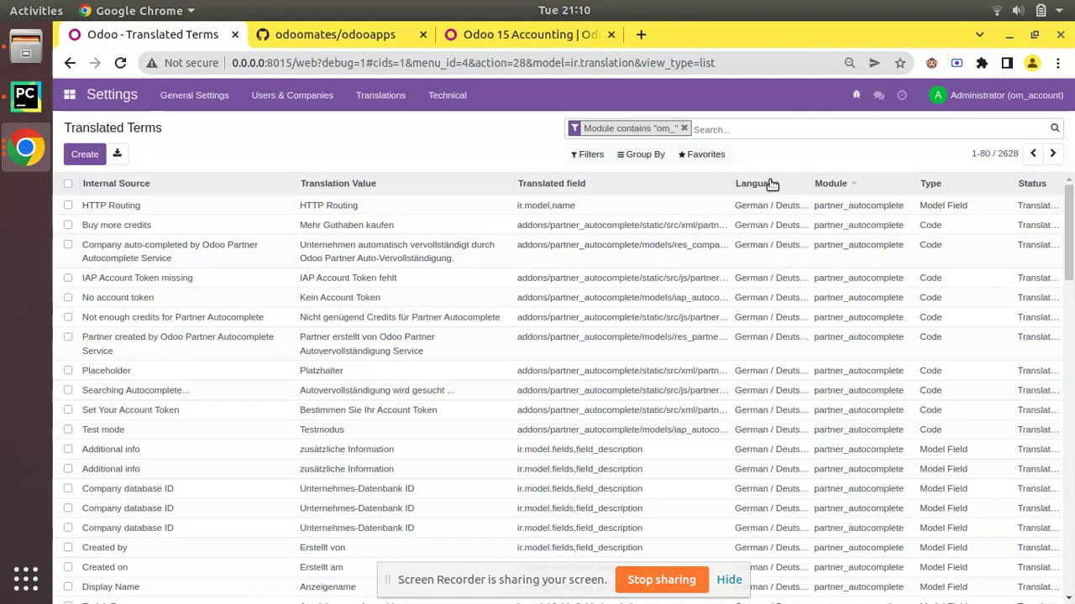
click(684, 129)
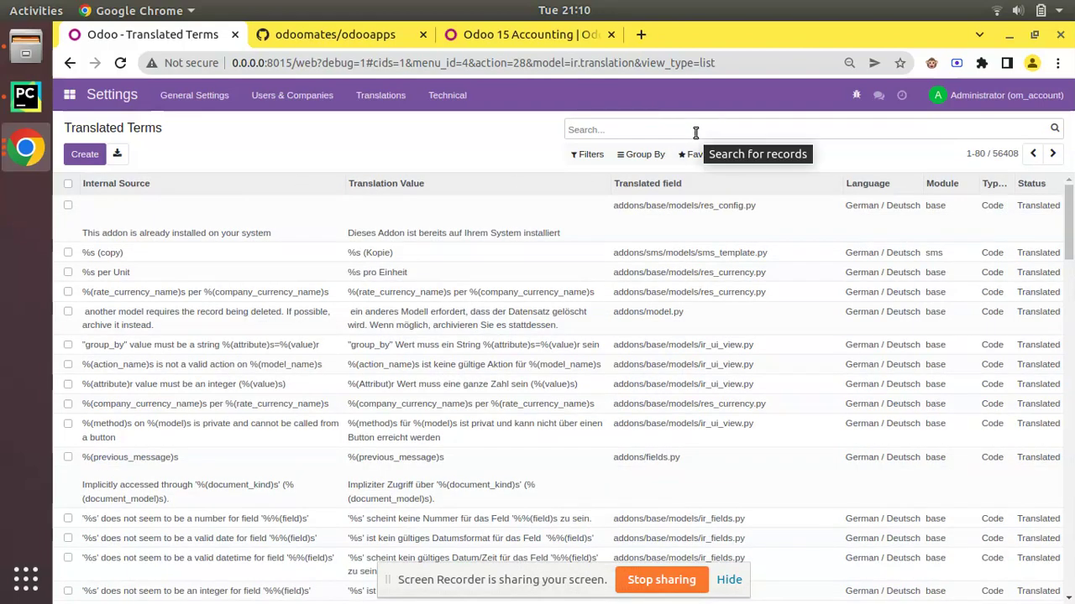
Step: Apply a custom filter on the translated terms where Module is equal to "om_account_accountant"
click(587, 154)
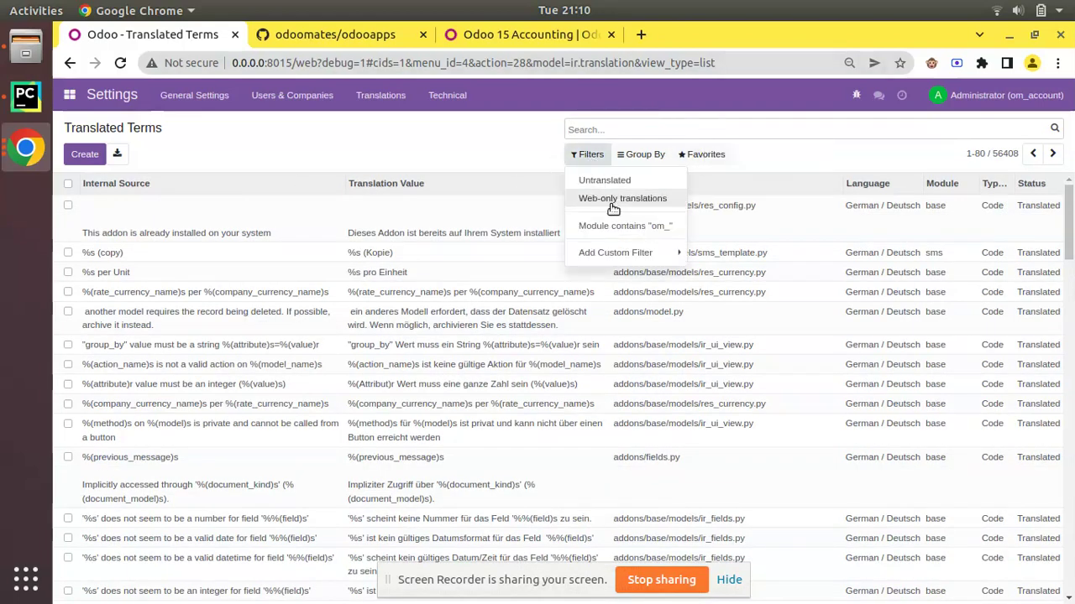
click(629, 252)
click(728, 257)
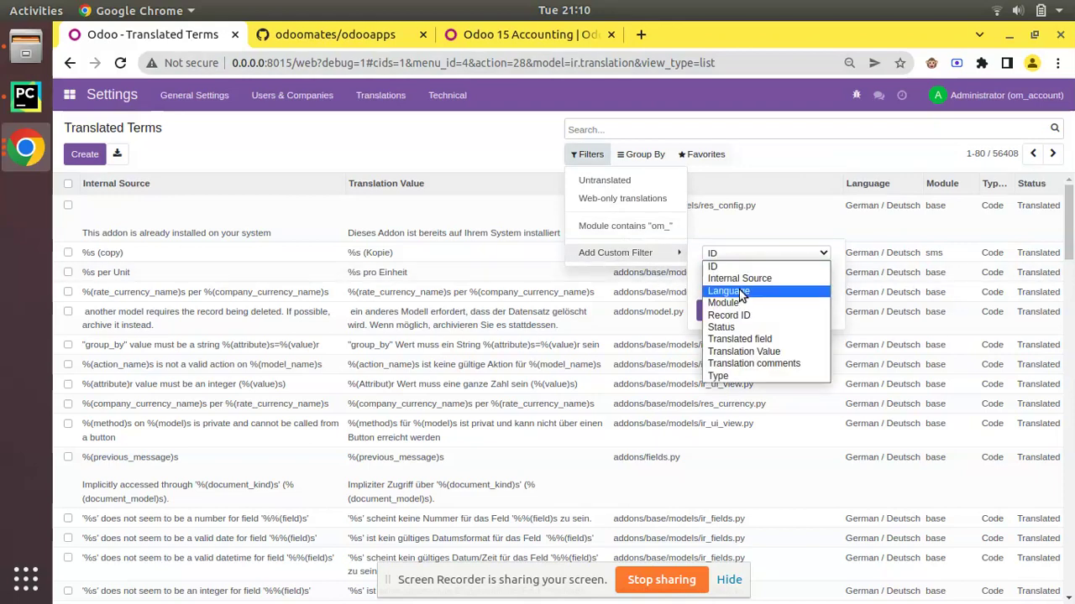
click(746, 303)
click(737, 269)
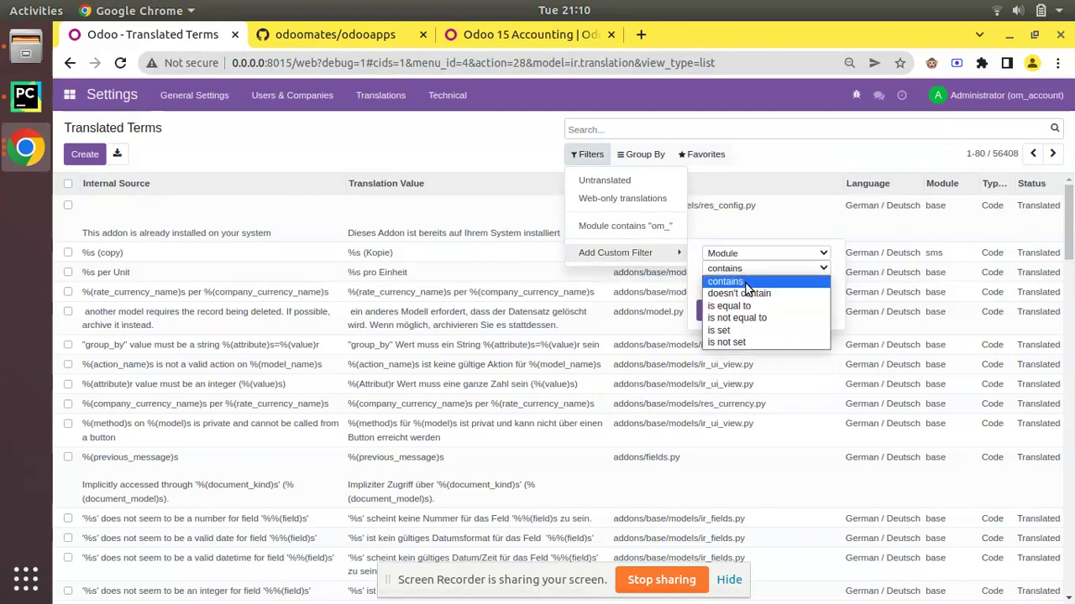
click(753, 304)
key(ctrl+v)
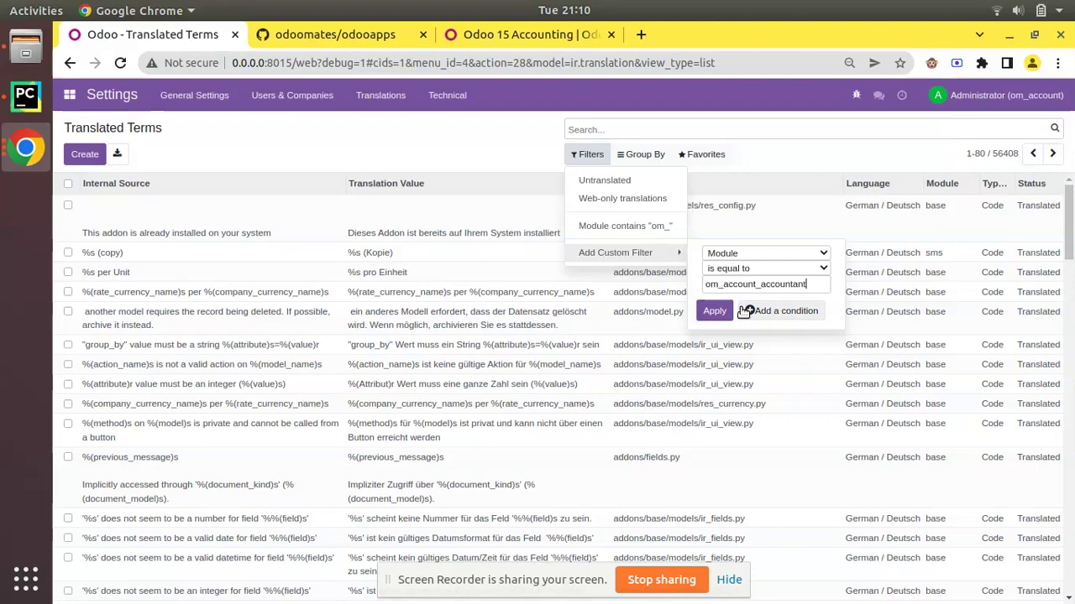
click(714, 311)
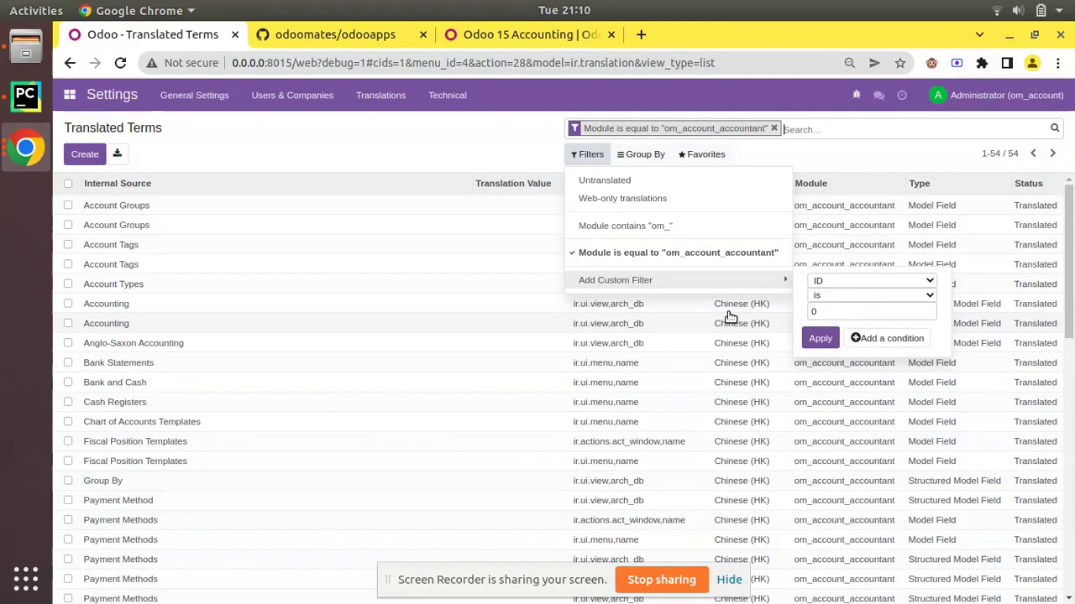
click(501, 165)
drag(1069, 260, 1070, 199)
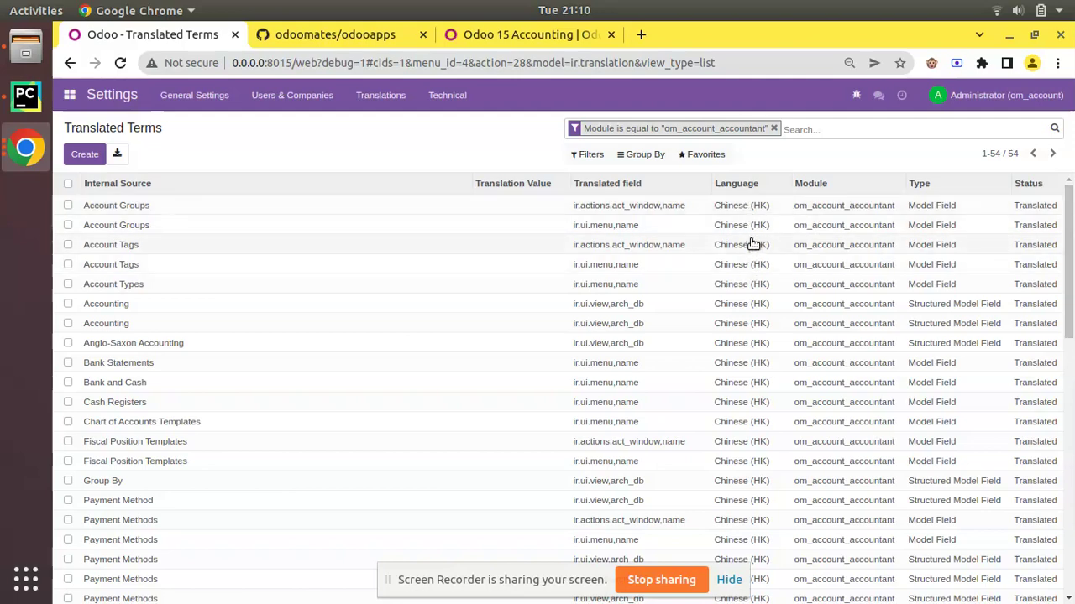
Step: Group the filtered translated terms by Language
click(598, 158)
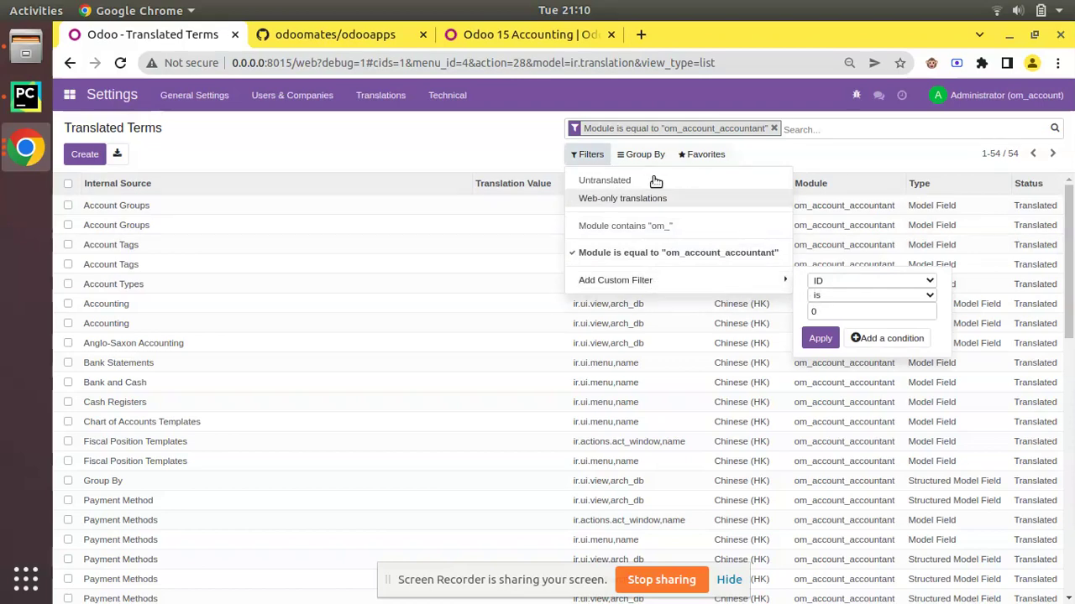
click(633, 158)
click(638, 180)
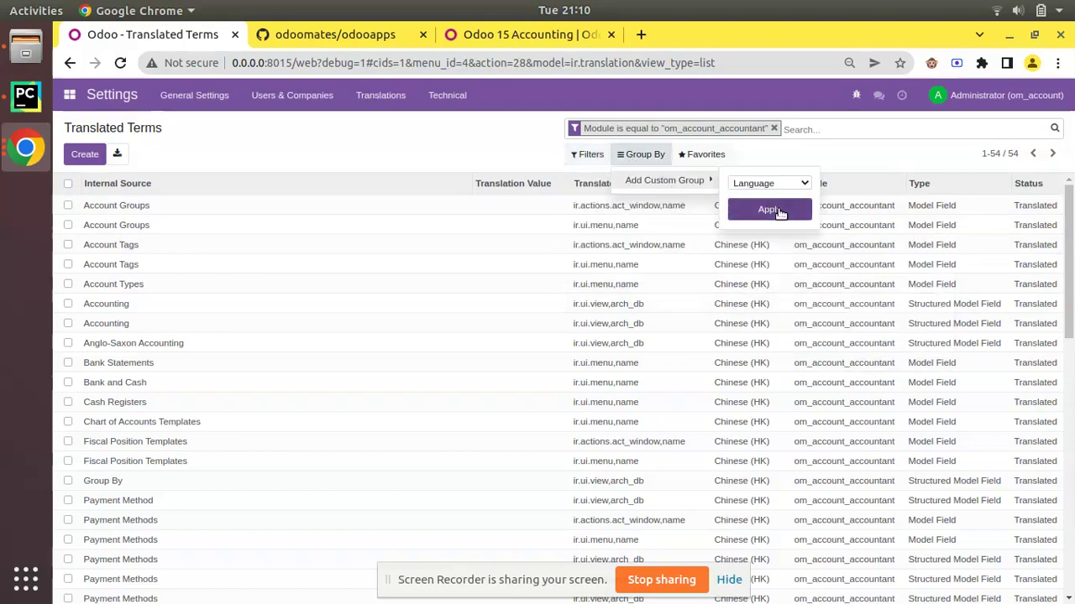
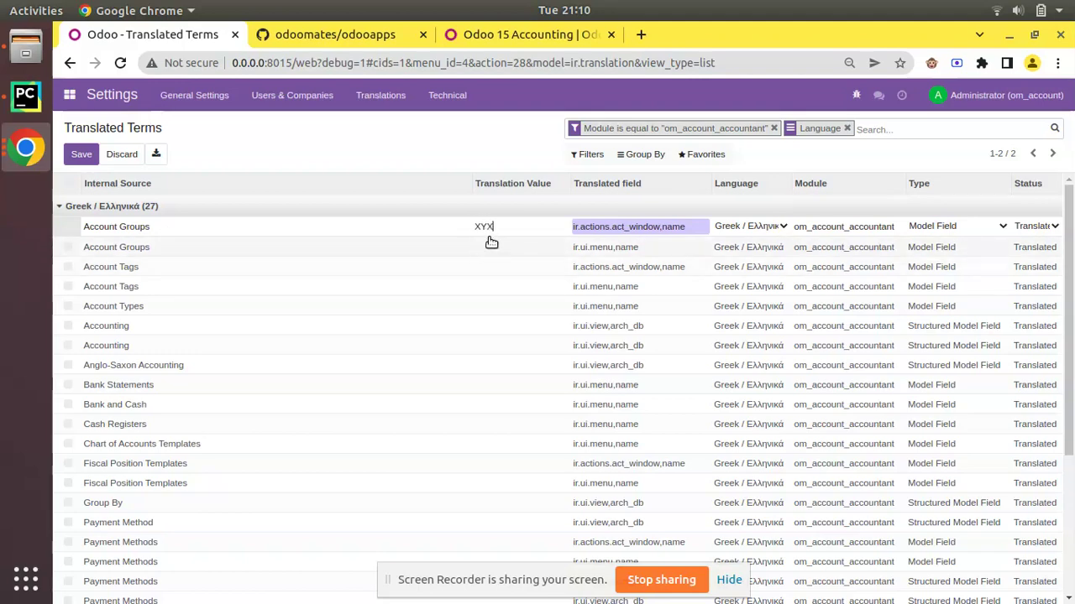
Step: Enter XYZ as the Greek translation value of both Account Groups terms and the first Account Tags term
key(BackSpace)
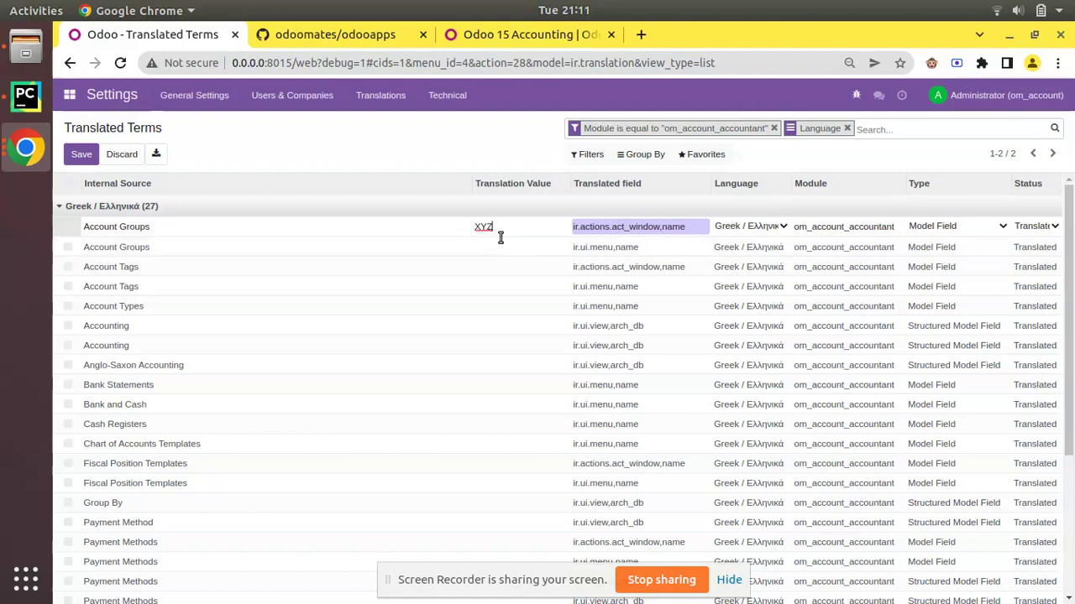
double_click(504, 230)
key(ctrl+c)
click(521, 256)
key(ctrl+v)
click(512, 270)
key(ctrl+v)
click(508, 291)
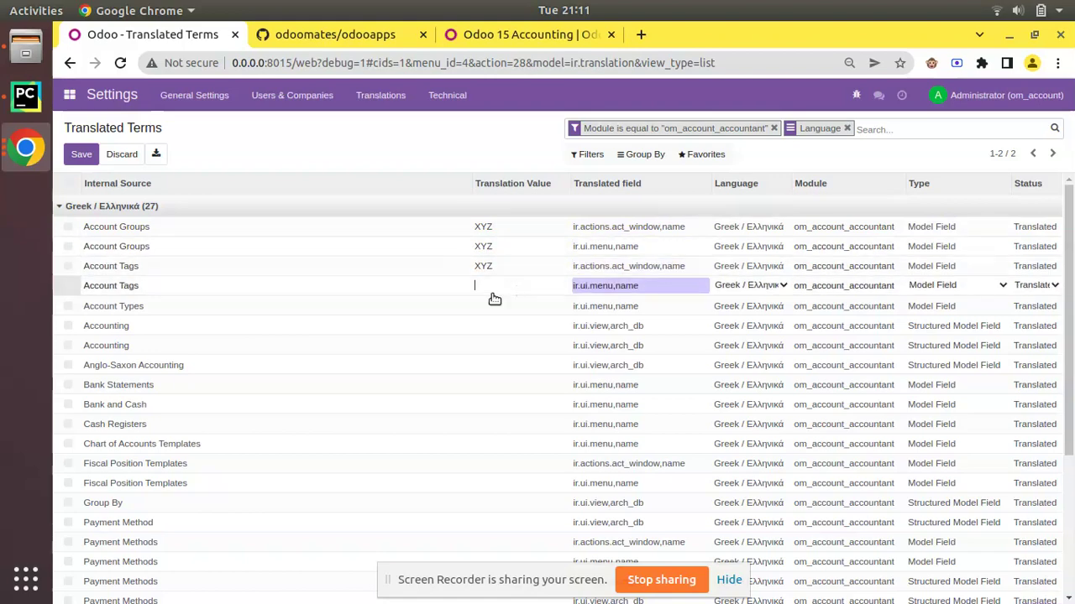
Step: Set the Greek translation value of both Account Tags terms to abc
double_click(489, 266)
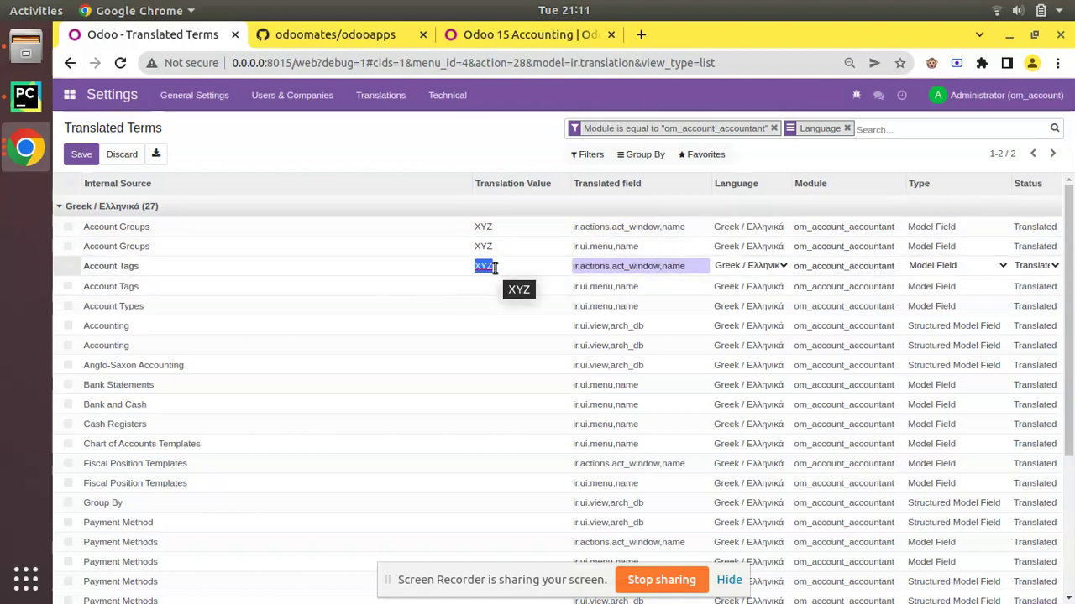
text(abc)
double_click(499, 266)
key(ctrl+c)
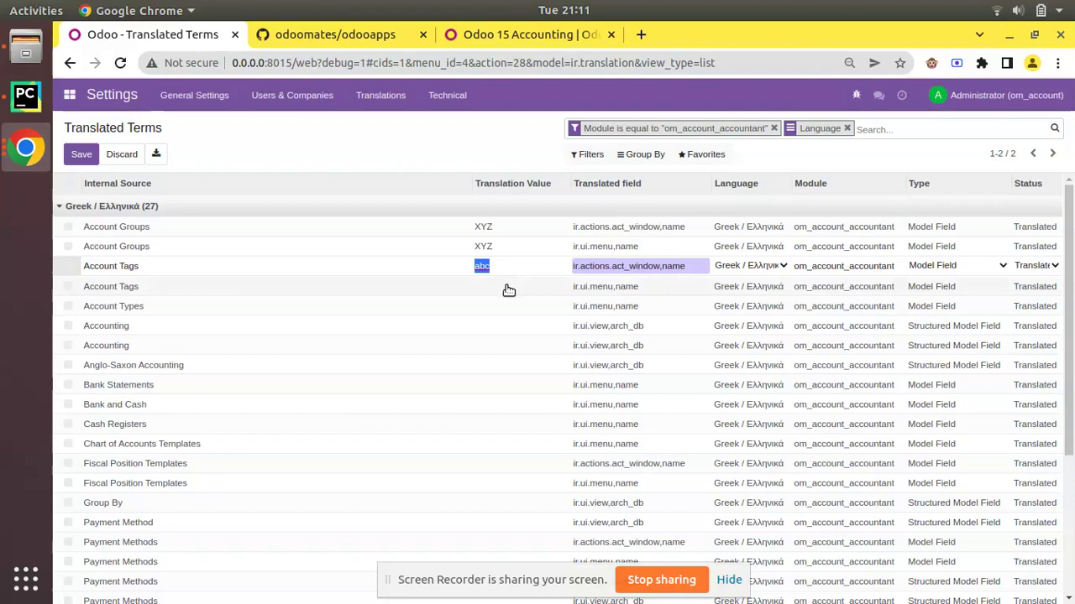
click(506, 288)
key(ctrl+v)
Step: Look through the remaining Greek terms of the om_account_accountant module, starting with Account Types, for empty translation values
scroll(370, 293, down, 2)
scroll(370, 293, down, 1)
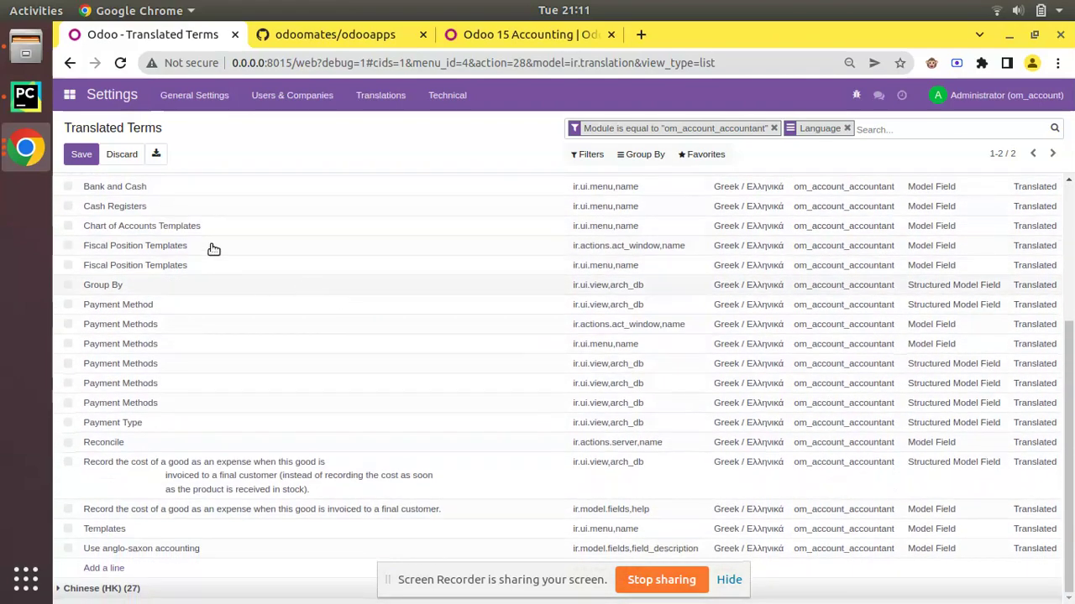
scroll(263, 278, up, 5)
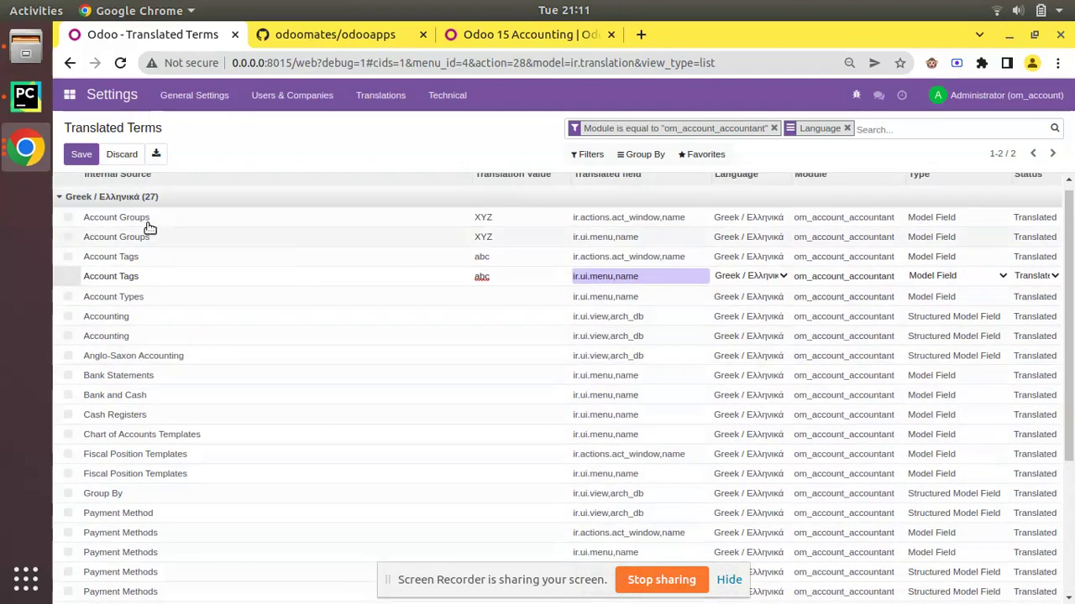
scroll(151, 230, up, 1)
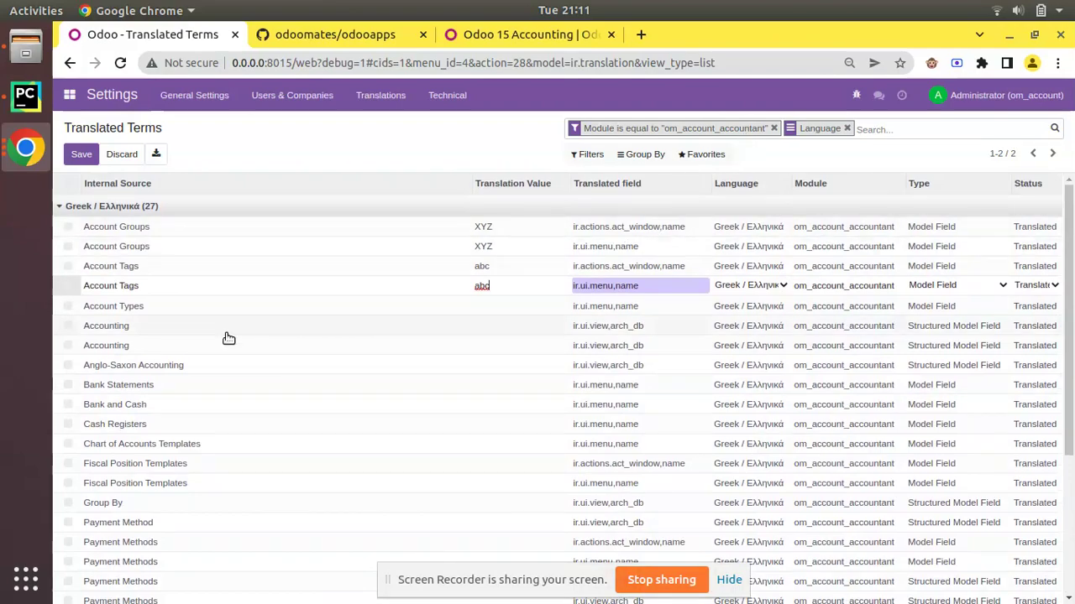
scroll(125, 333, down, 3)
scroll(210, 504, up, 1)
scroll(187, 367, down, 1)
scroll(115, 305, up, 4)
click(119, 299)
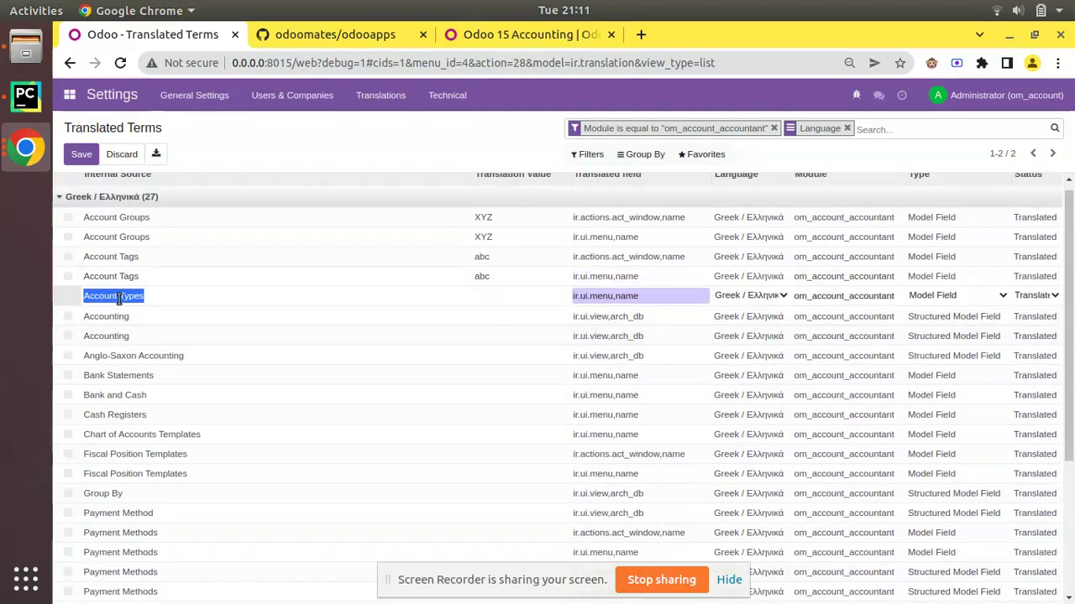
click(119, 299)
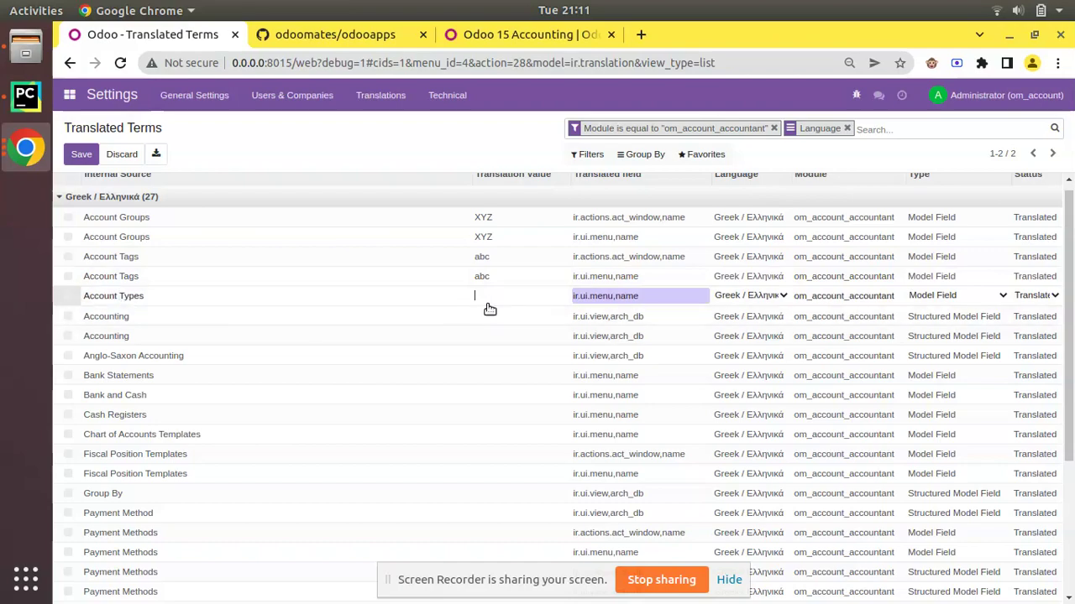
scroll(388, 348, down, 4)
scroll(155, 222, up, 3)
scroll(143, 252, down, 4)
scroll(156, 305, up, 5)
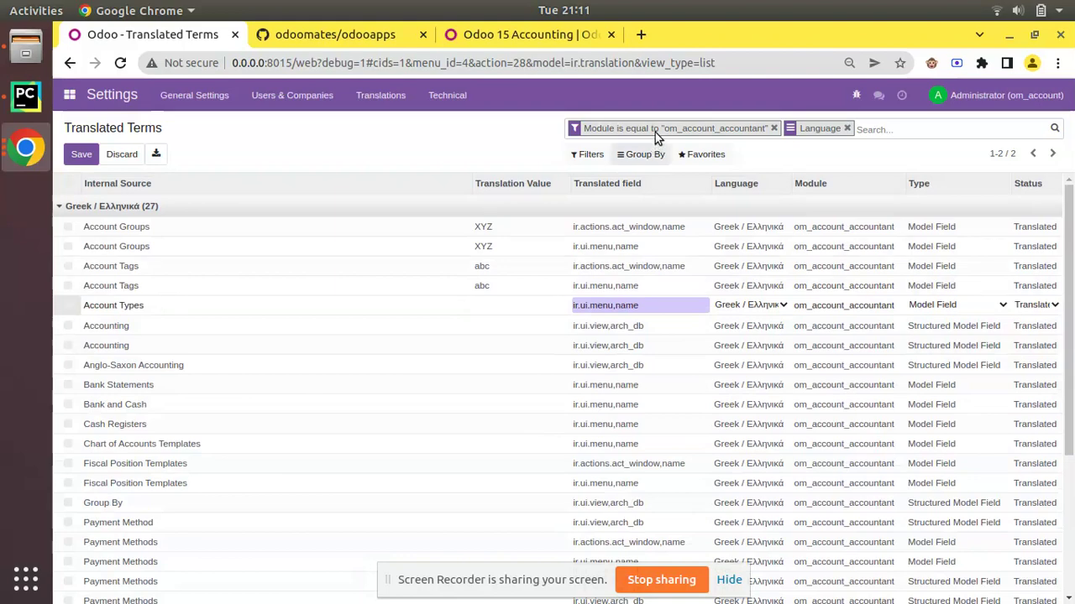
Step: Get the technical name om_recurring_payments from the Odoo 15 Recurring Payment dependency's app page and return to the translated terms
click(479, 39)
scroll(705, 206, up, 2)
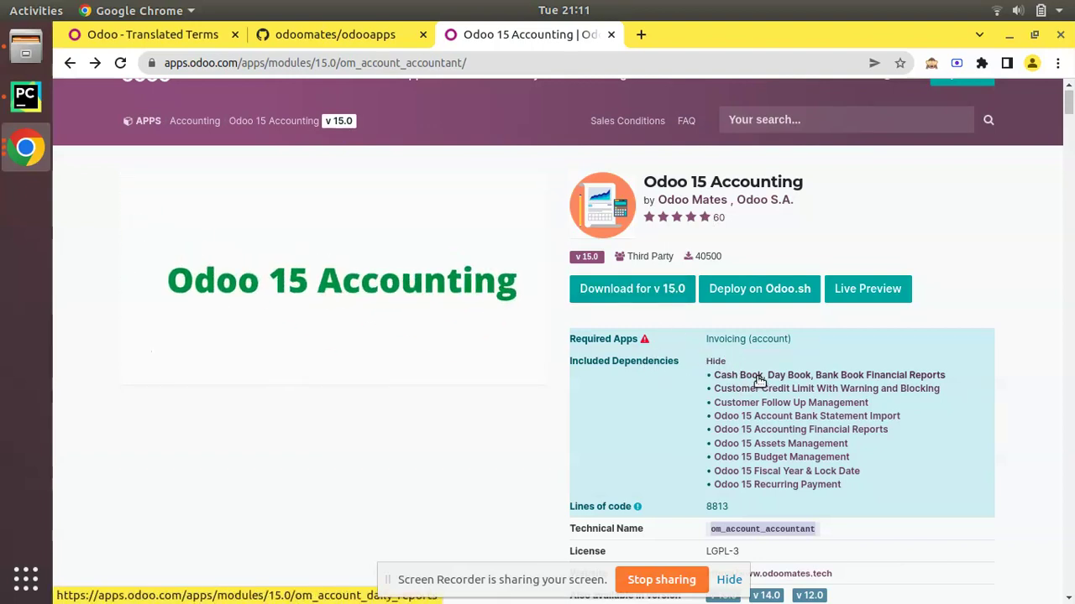
scroll(760, 403, down, 2)
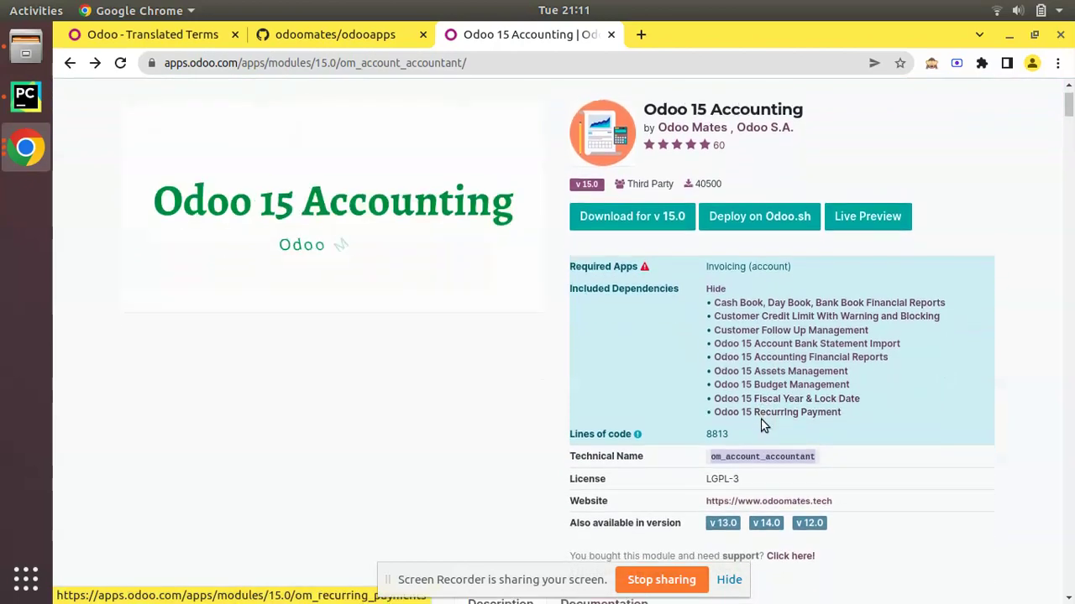
right_click(761, 417)
click(777, 429)
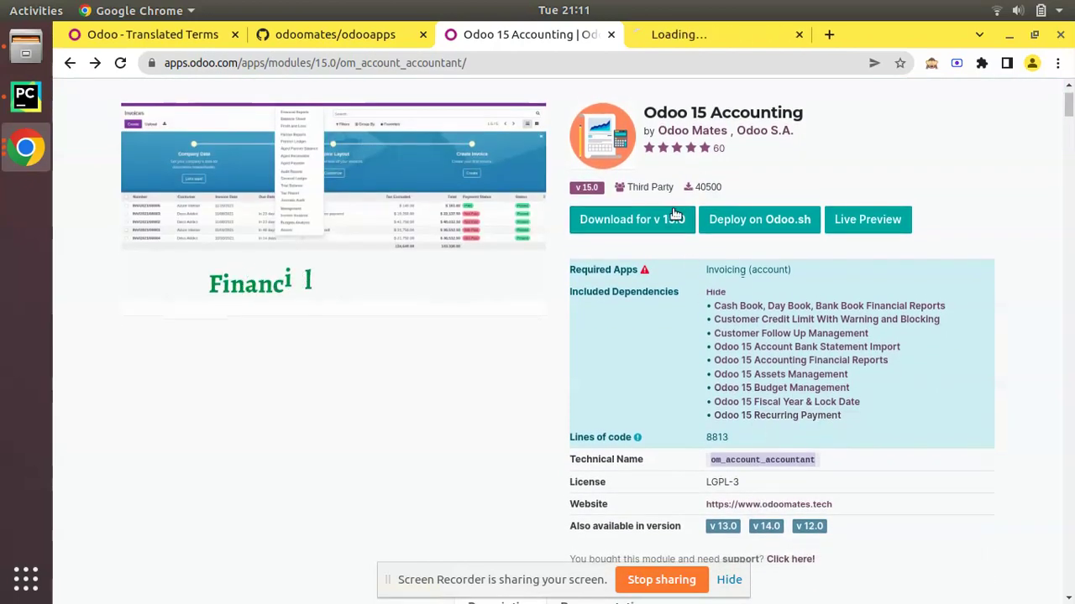
click(669, 39)
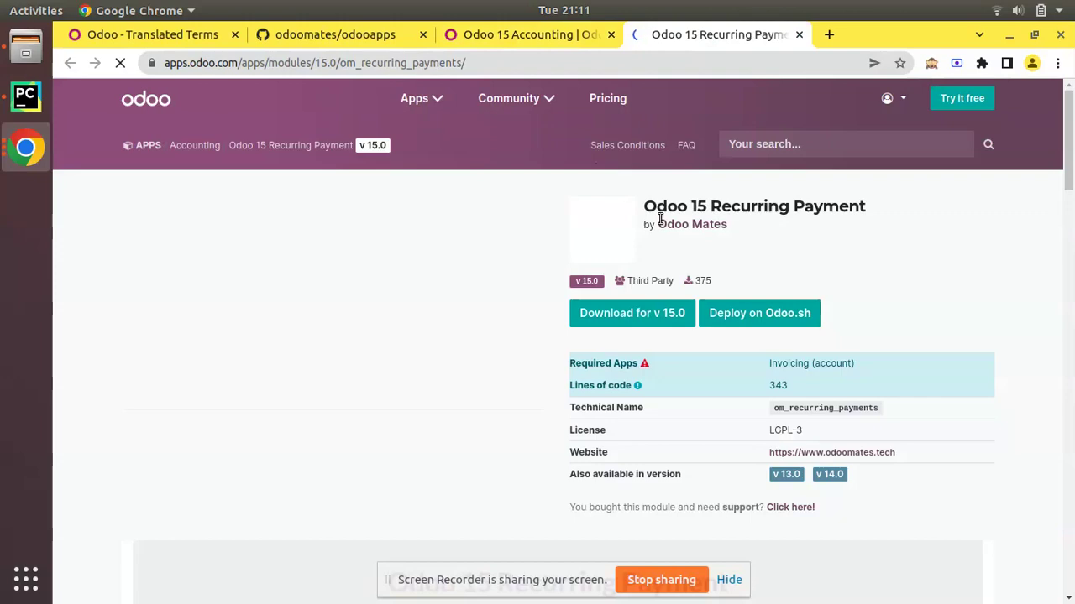
double_click(799, 409)
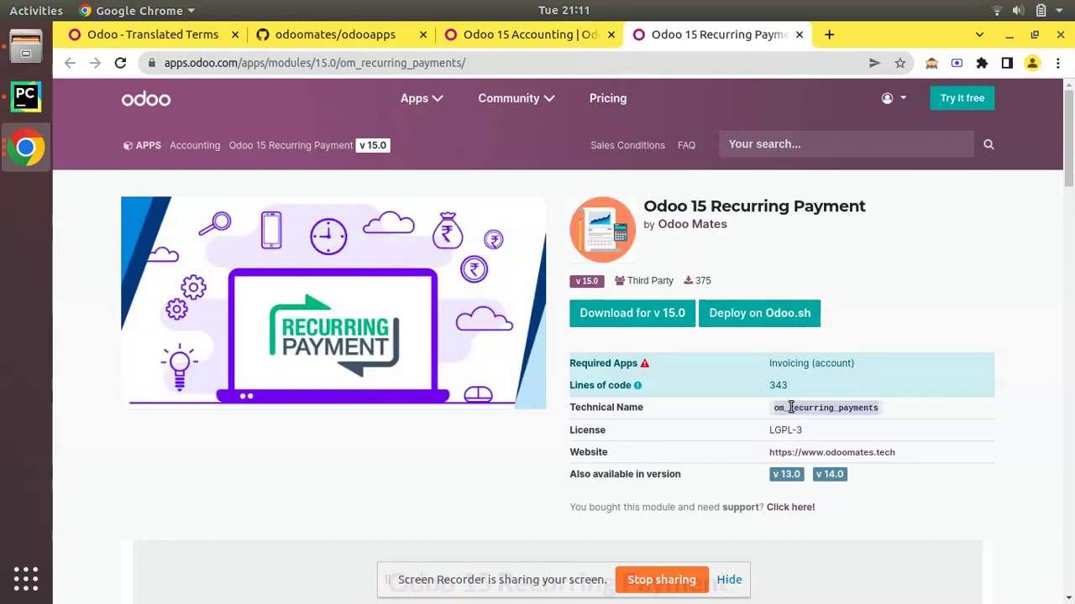
click(196, 38)
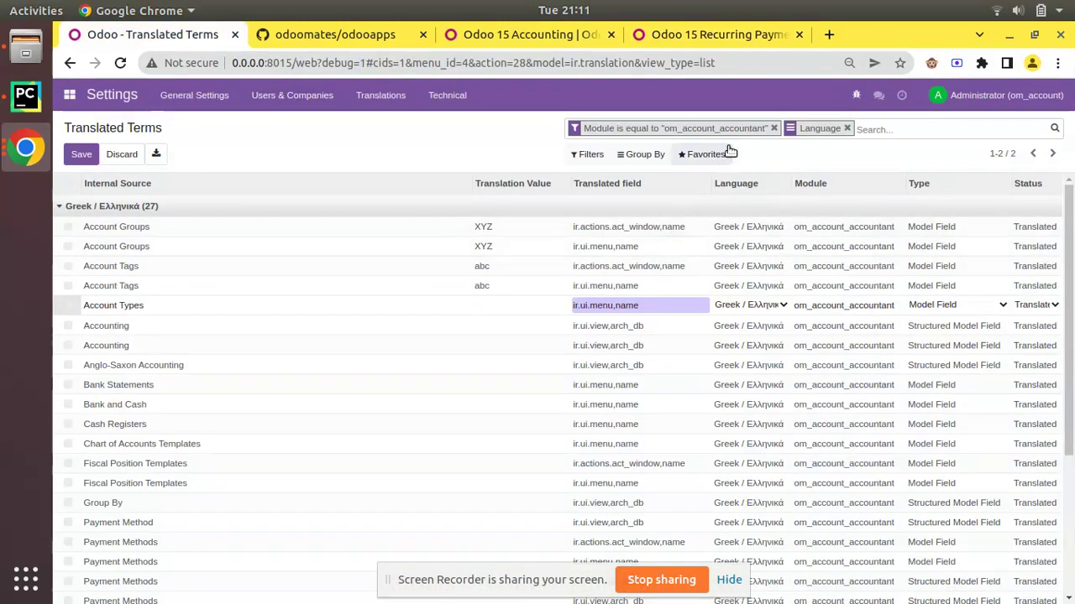
Step: Replace the om_account_accountant filter with a custom filter where Module contains om_recurring_payments, keeping only that condition
click(773, 128)
click(588, 156)
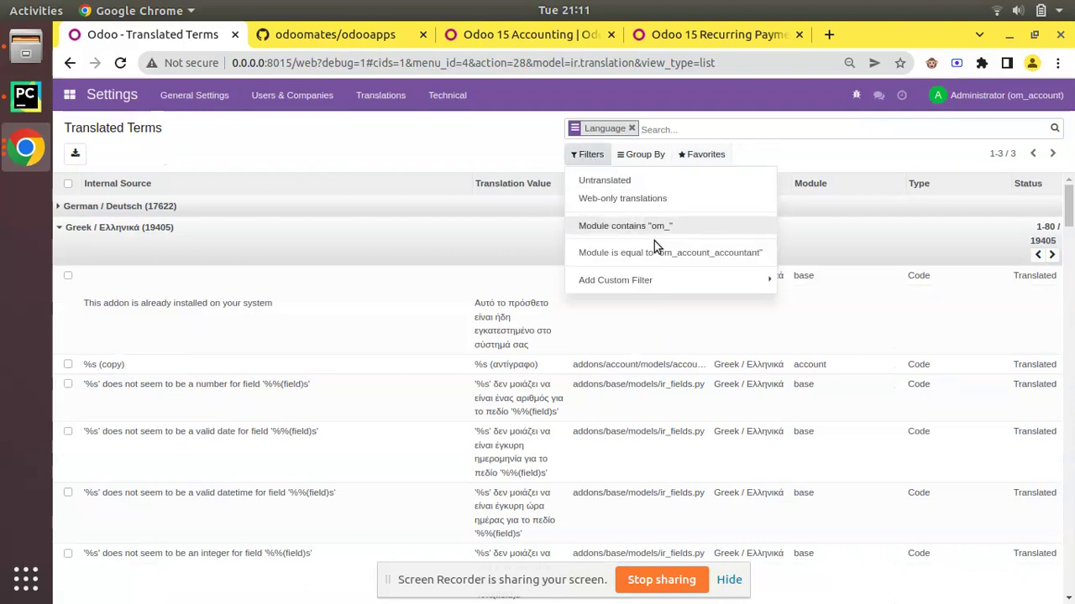
click(660, 281)
click(803, 280)
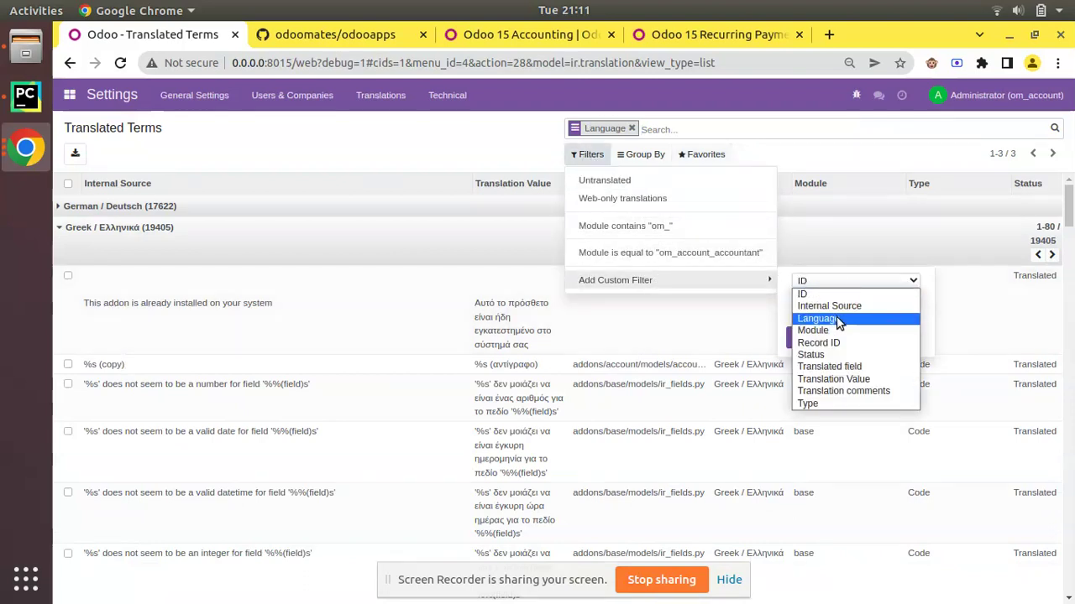
click(817, 342)
click(848, 338)
click(829, 282)
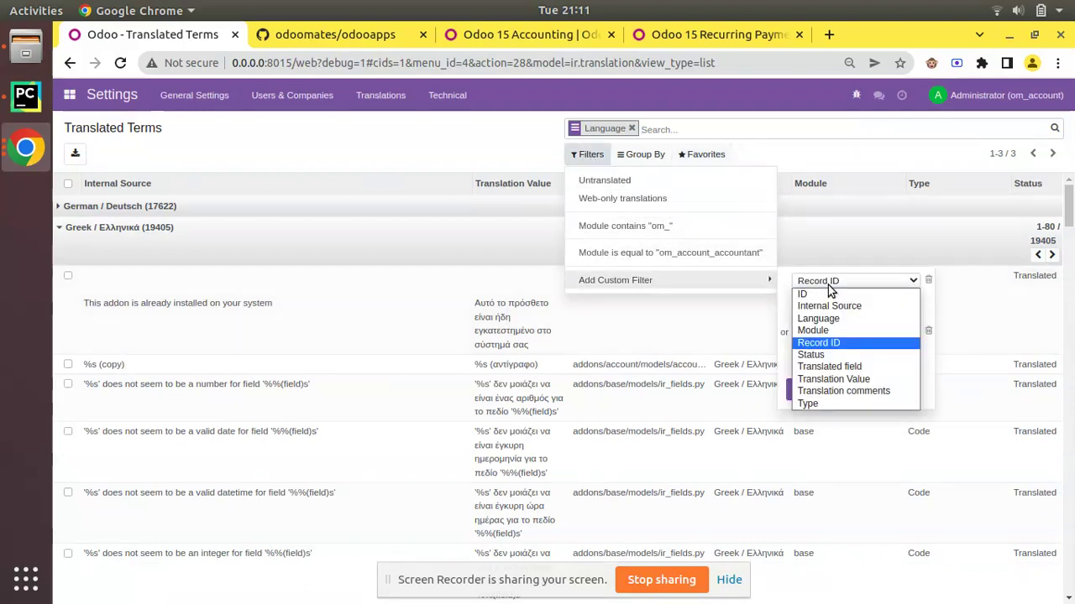
click(853, 330)
key(ctrl+v)
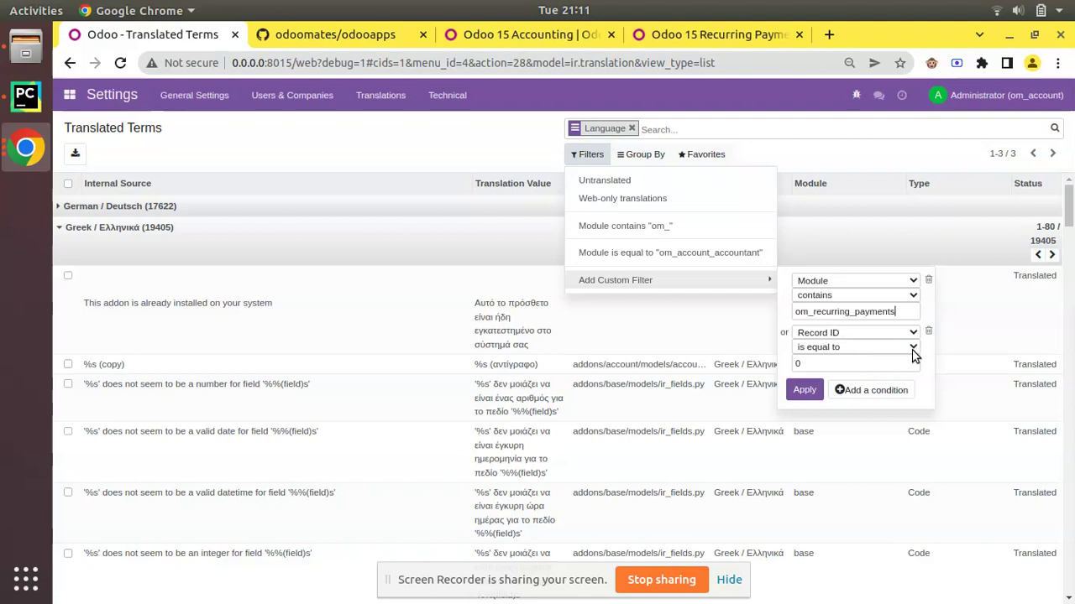
click(929, 332)
click(804, 337)
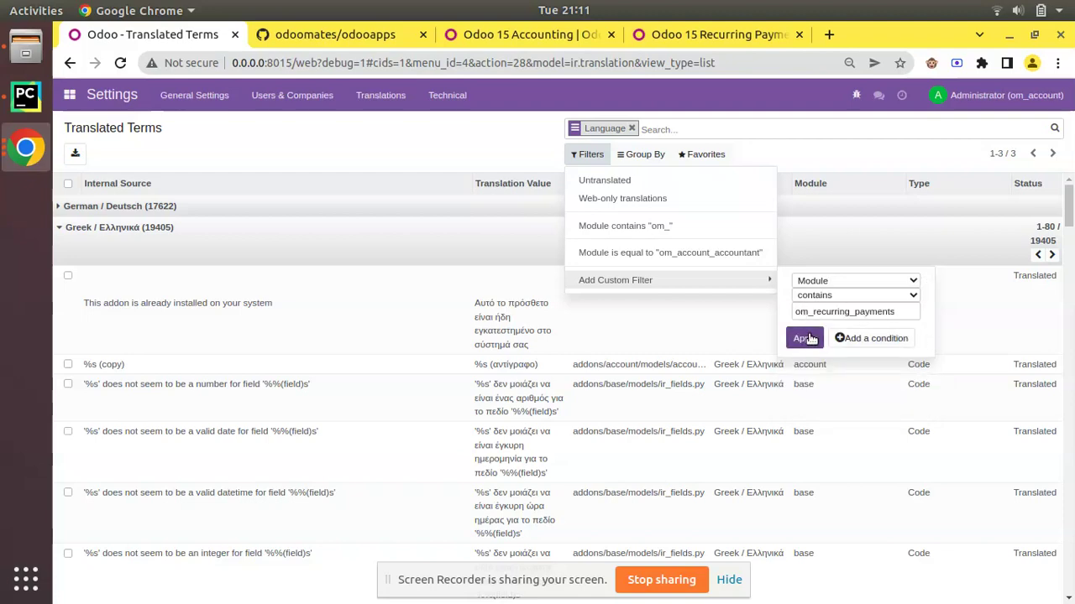
mouse_move(684, 140)
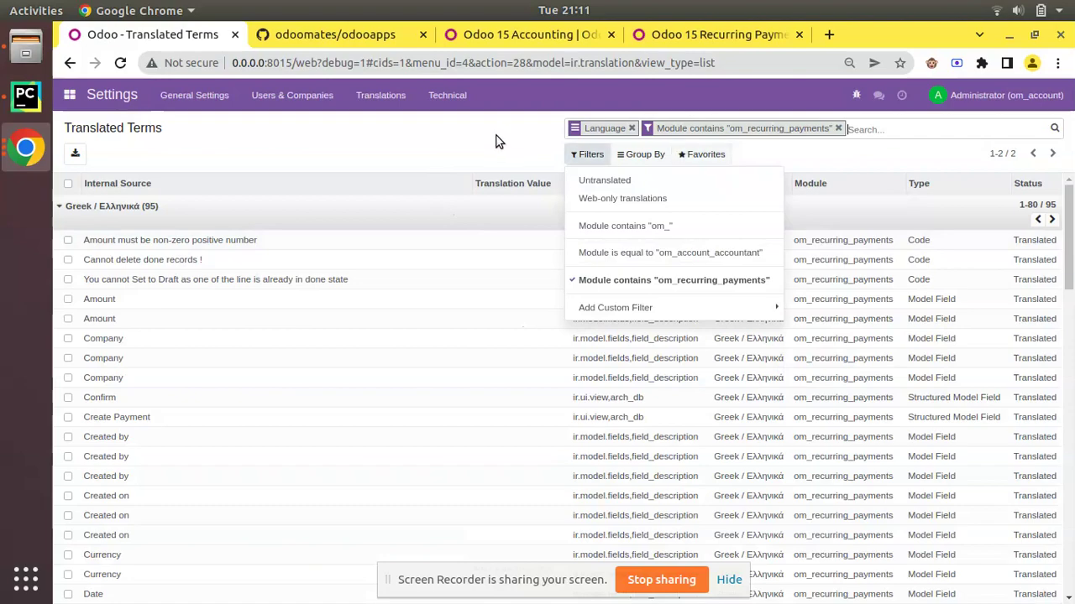
click(221, 207)
click(221, 207)
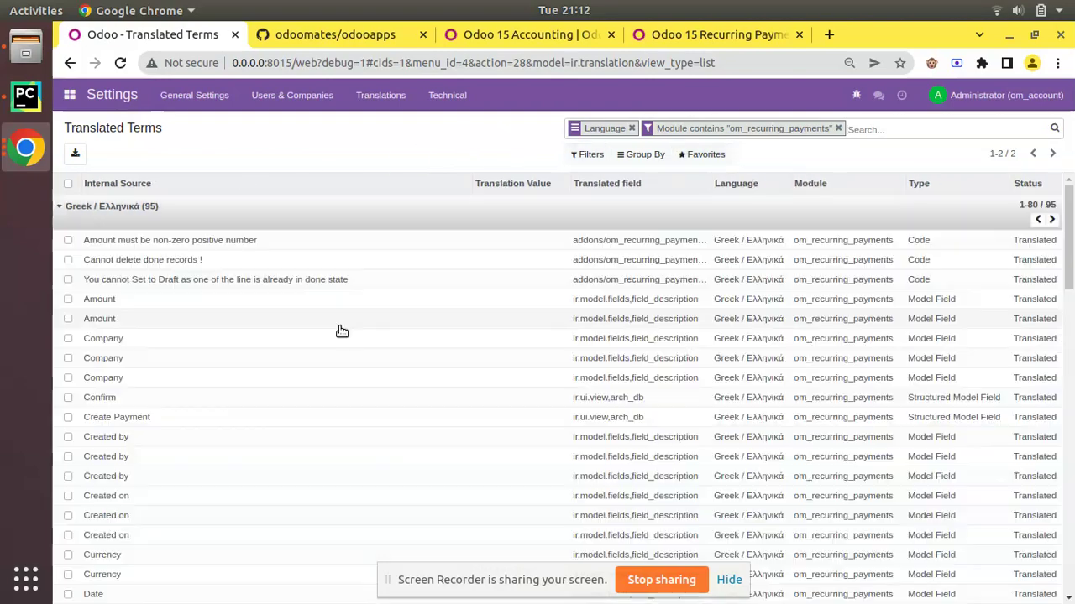
Step: Look through the Greek terms of the om_recurring_payments module for empty translation values
scroll(108, 241, down, 5)
scroll(163, 279, up, 5)
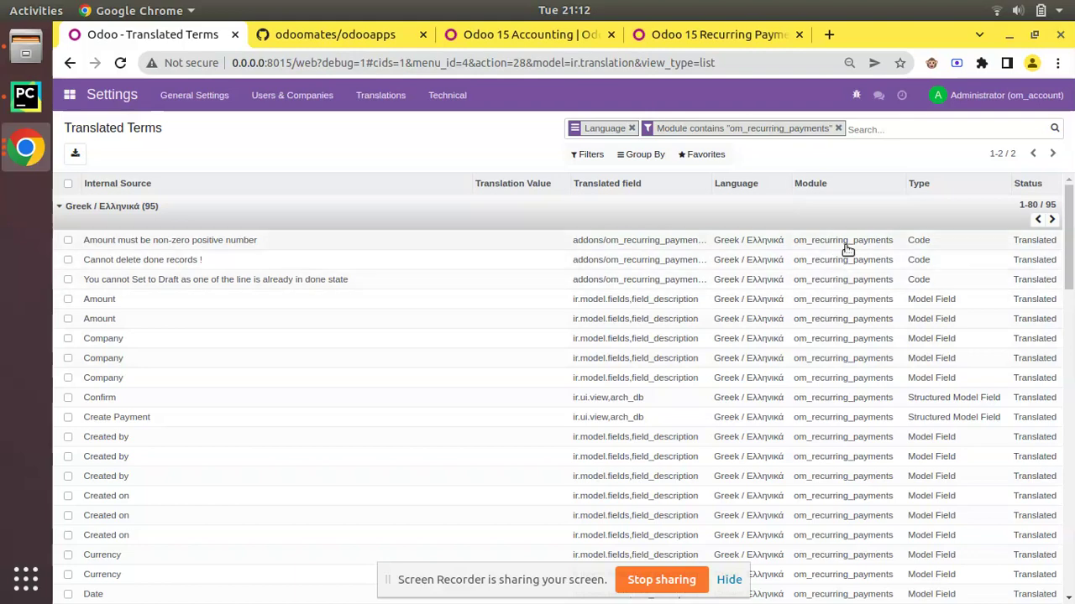
click(185, 242)
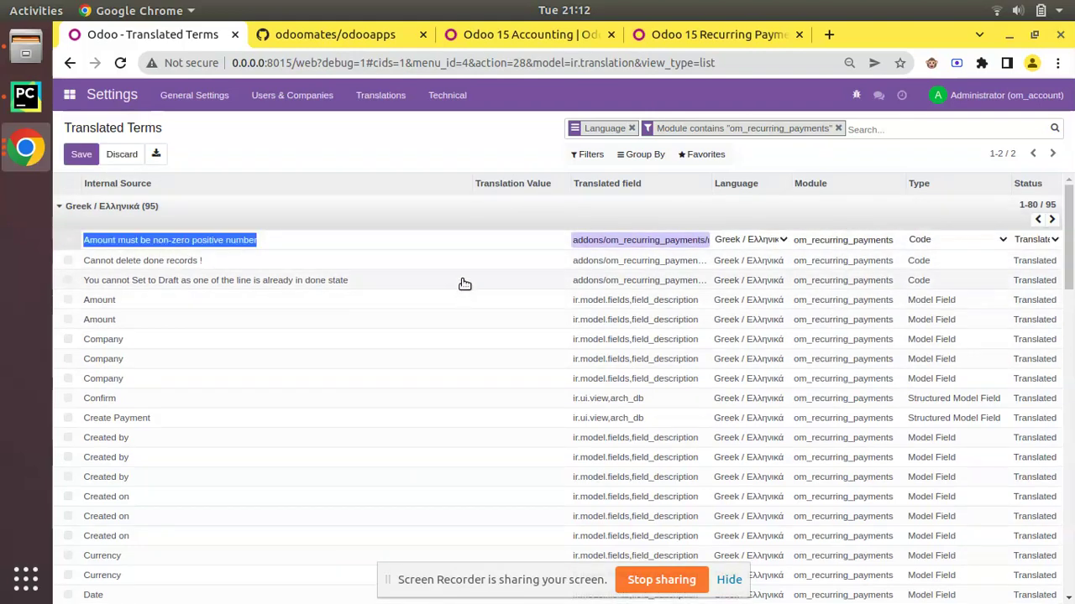
click(480, 239)
scroll(482, 310, down, 3)
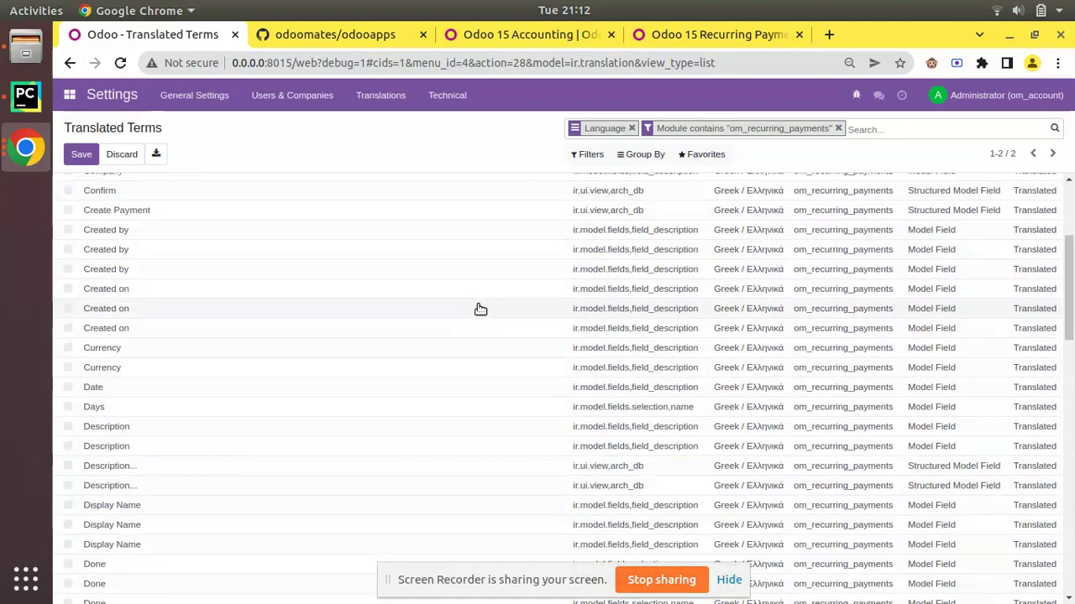
scroll(234, 291, down, 5)
scroll(236, 300, down, 6)
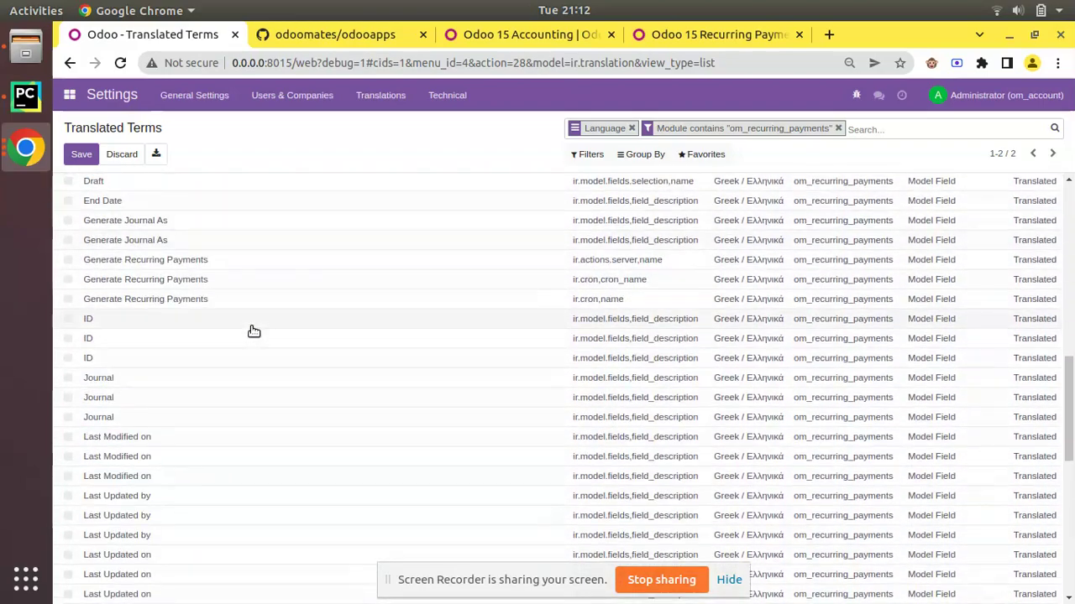
scroll(472, 314, up, 10)
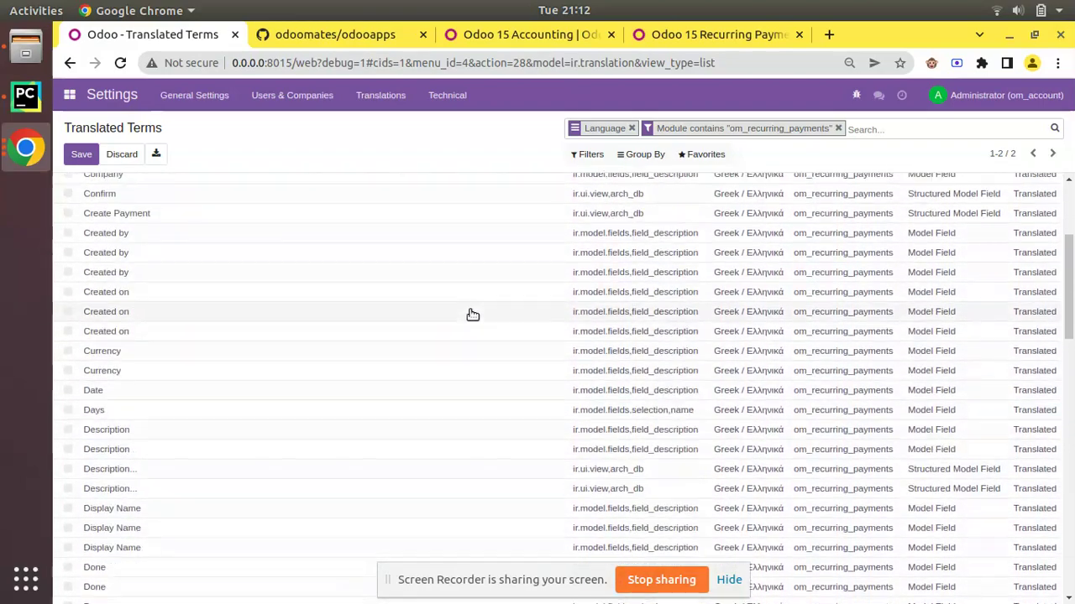
click(510, 284)
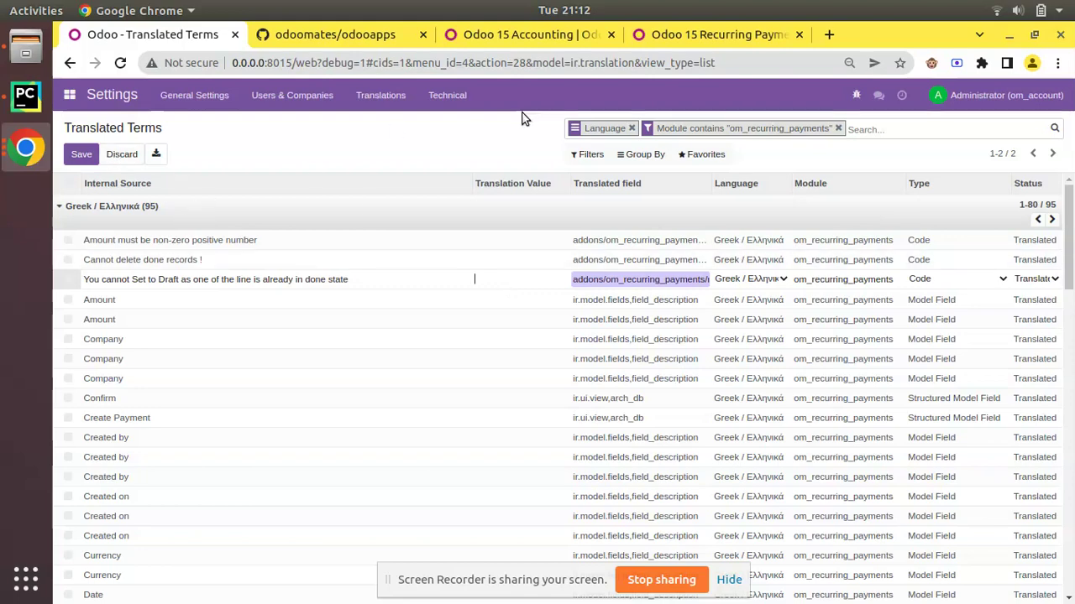
Step: Check the languages offered in the administrator's preferences and close the preferences without changing anything
click(1039, 97)
click(1032, 192)
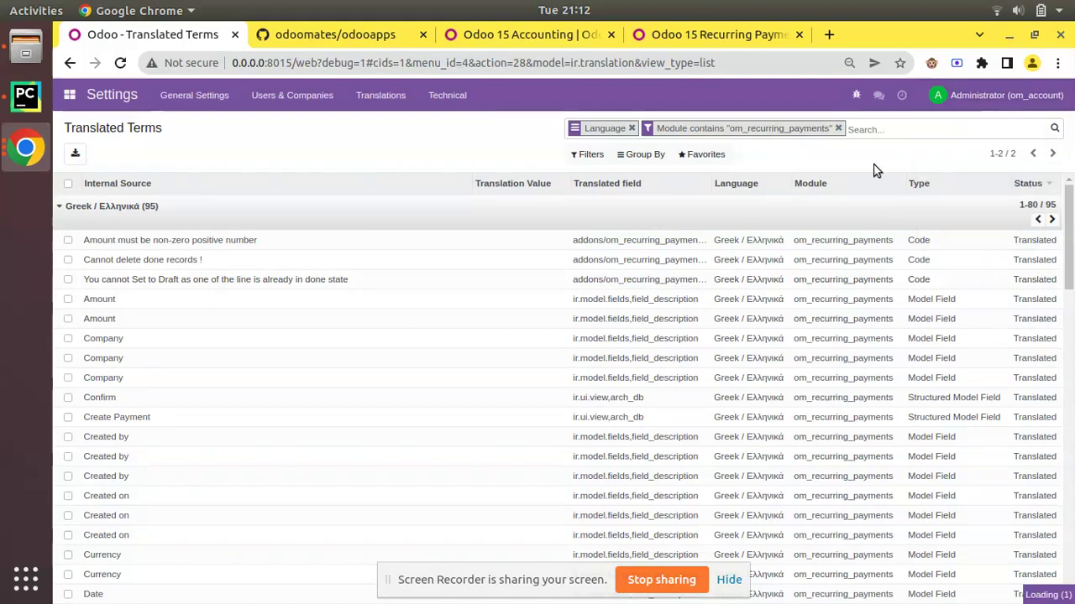
click(705, 300)
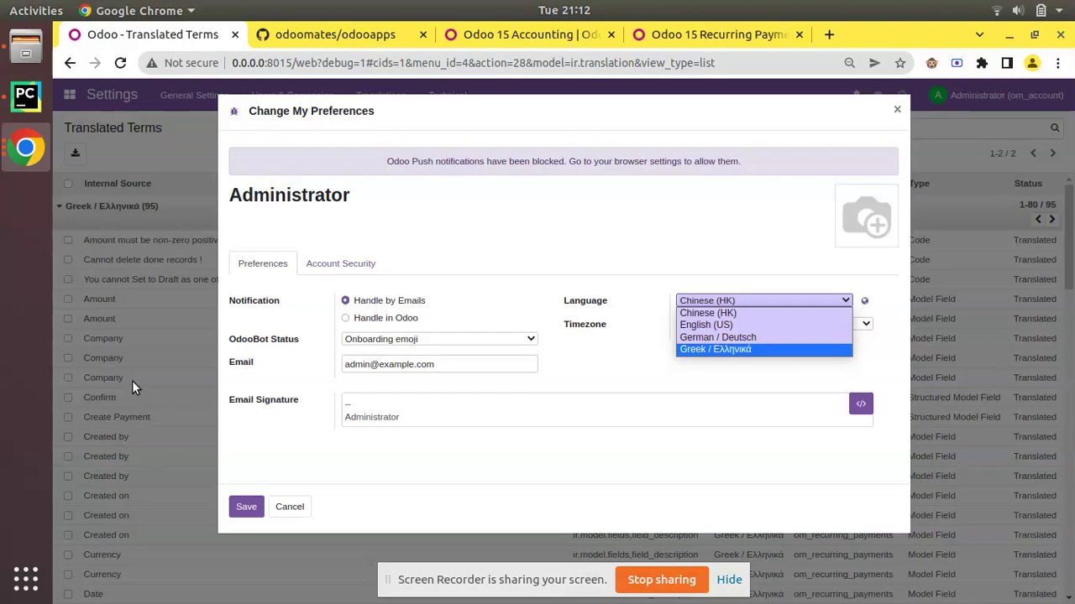
click(900, 109)
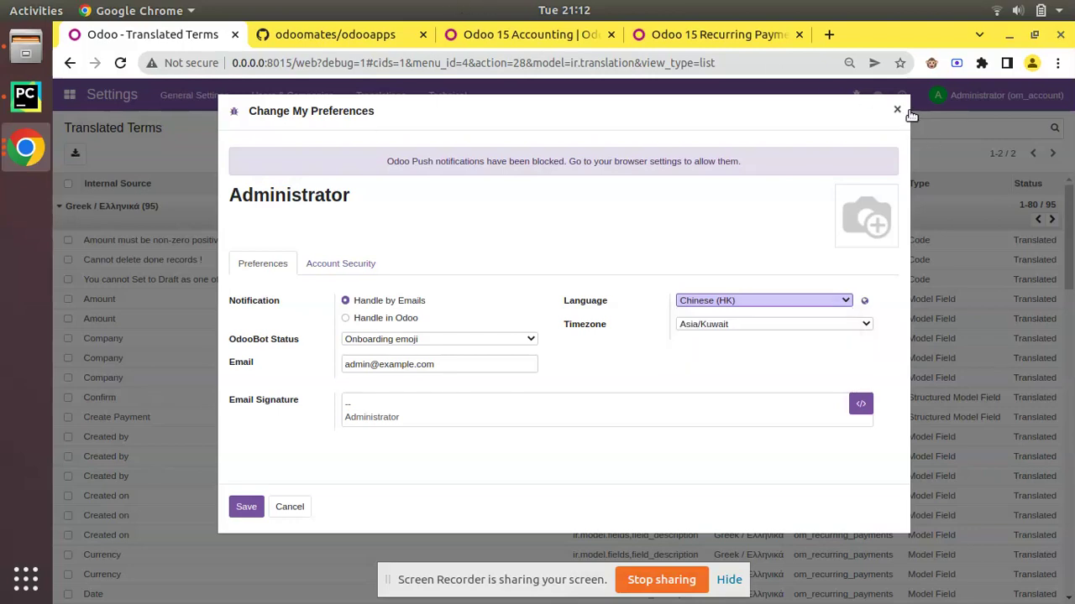
click(897, 109)
Step: Start a translation export with Greek / Ελληνικά as the language and PO File as the file format
click(407, 98)
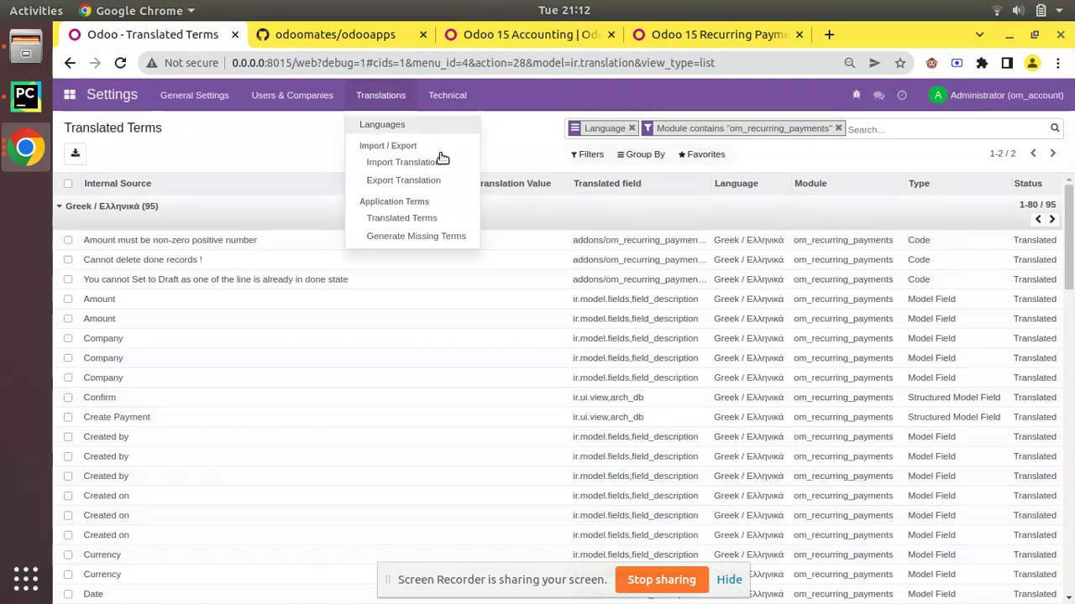
click(383, 184)
click(390, 193)
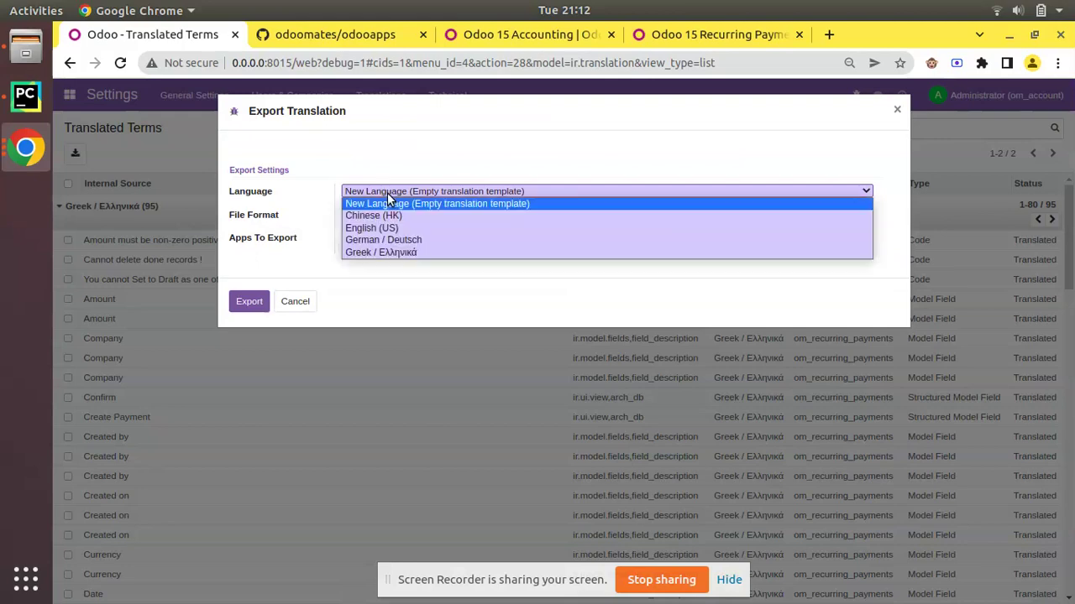
click(415, 252)
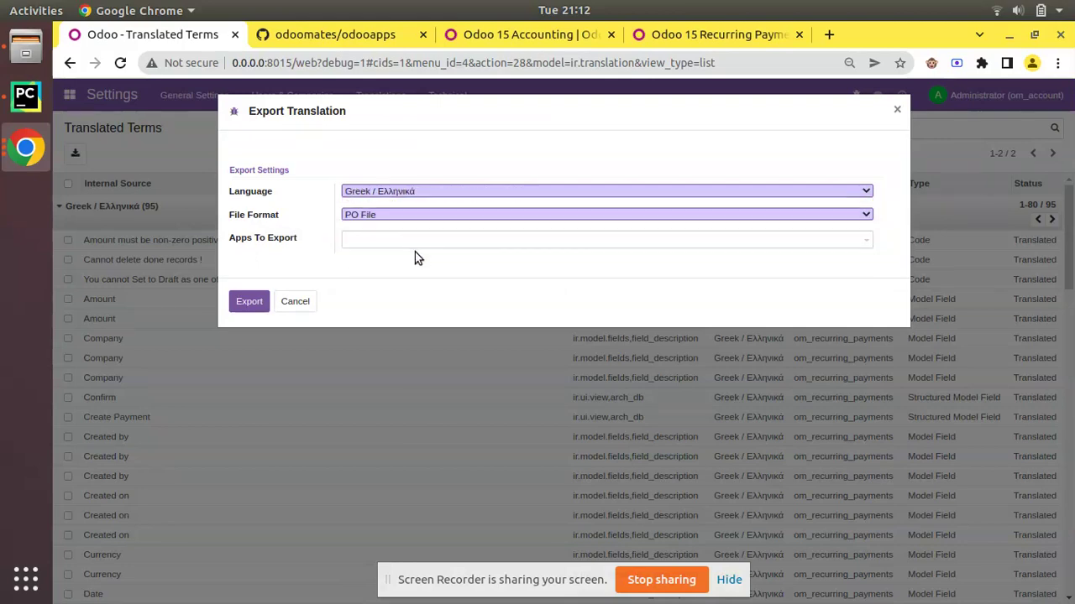
click(388, 214)
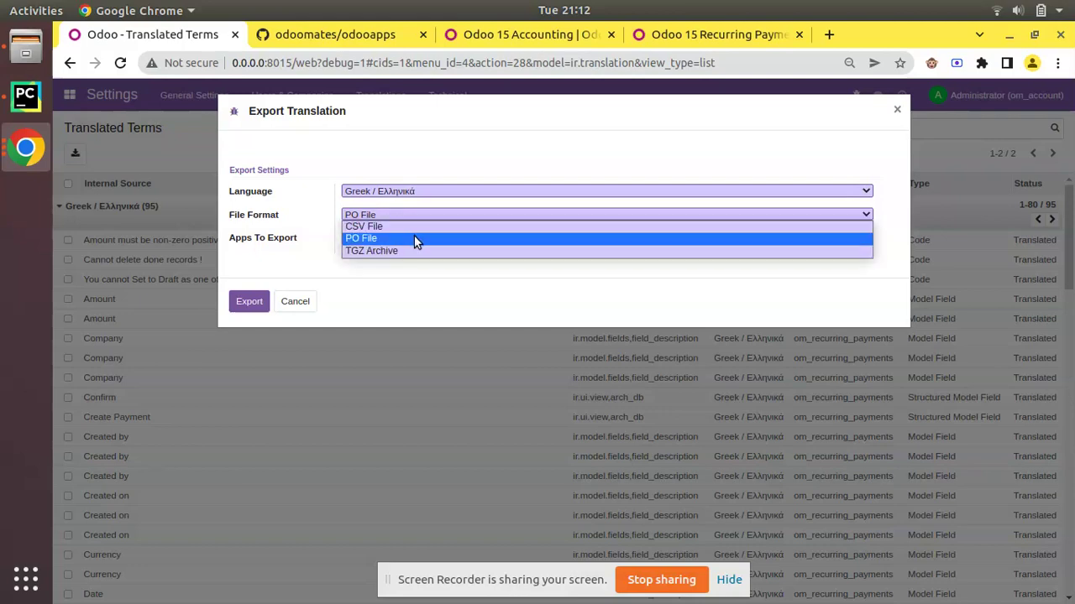
click(413, 238)
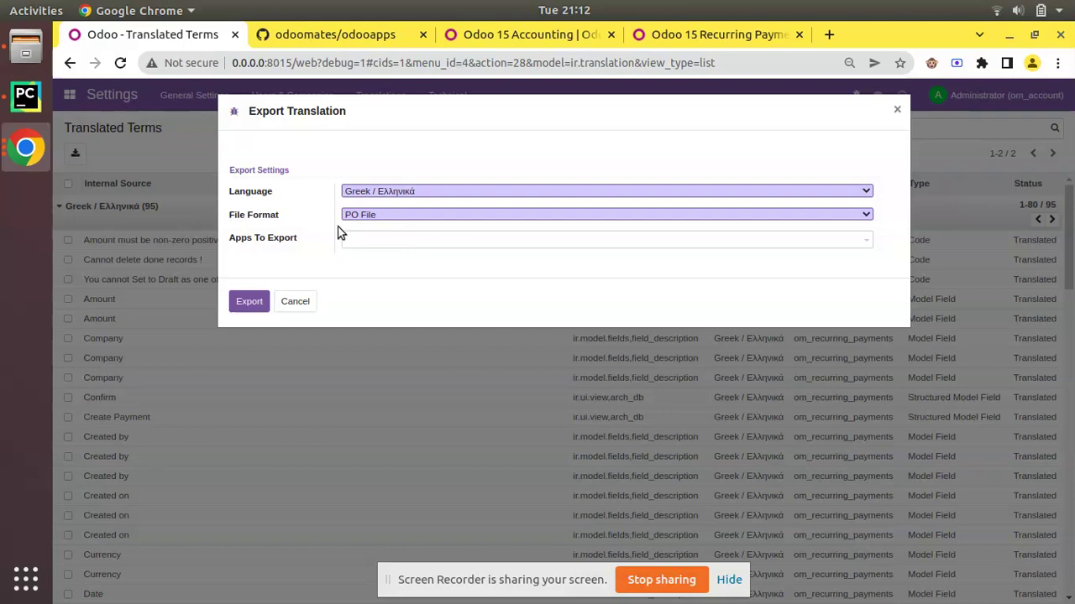
Step: Add Odoo 15 Accounting, Odoo 15 Recurring Payment, Odoo 15 Accounting Financial Reports and the Cash Book, Day Book, Bank Book reports to the apps to export
click(382, 242)
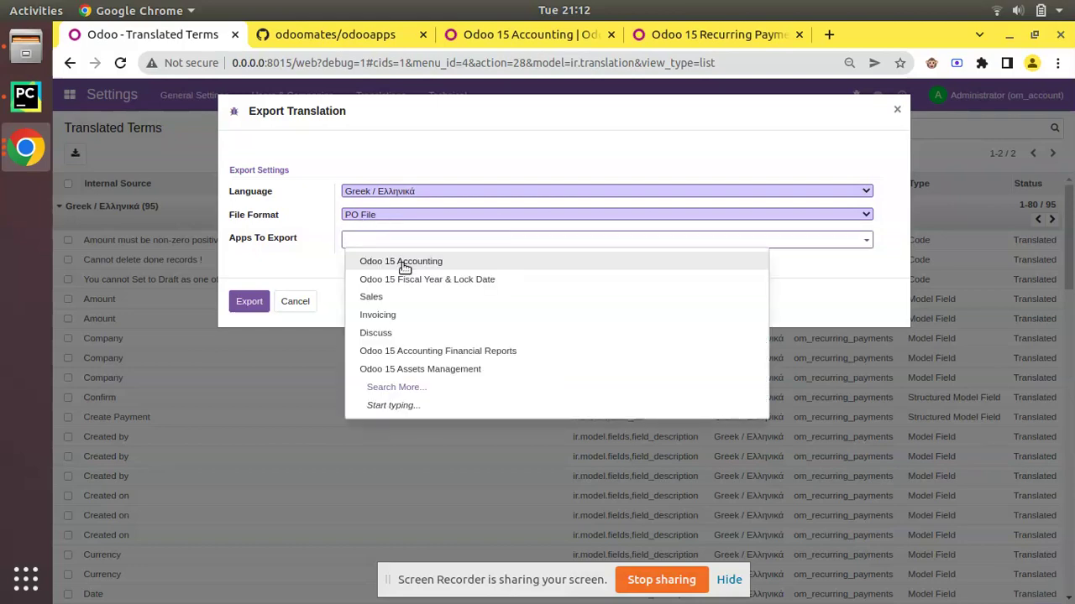
click(404, 264)
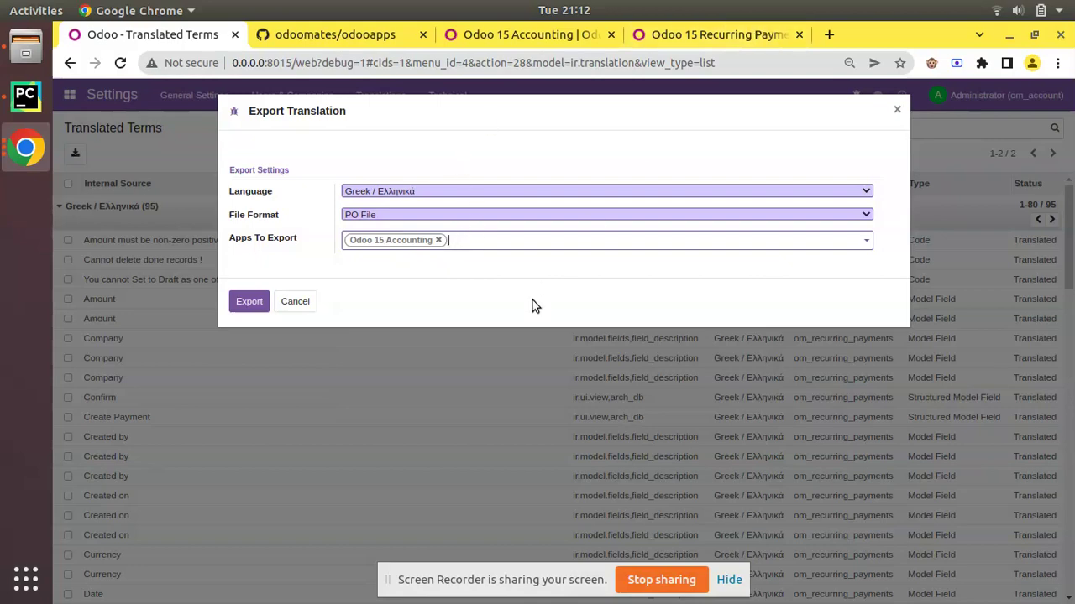
text(recur)
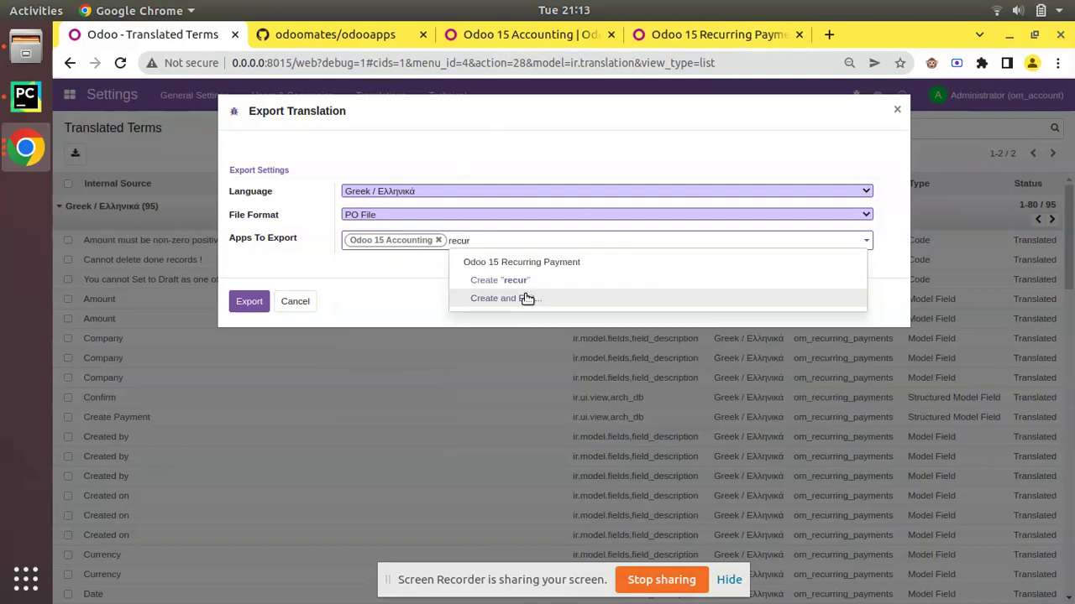
click(518, 263)
text(fina)
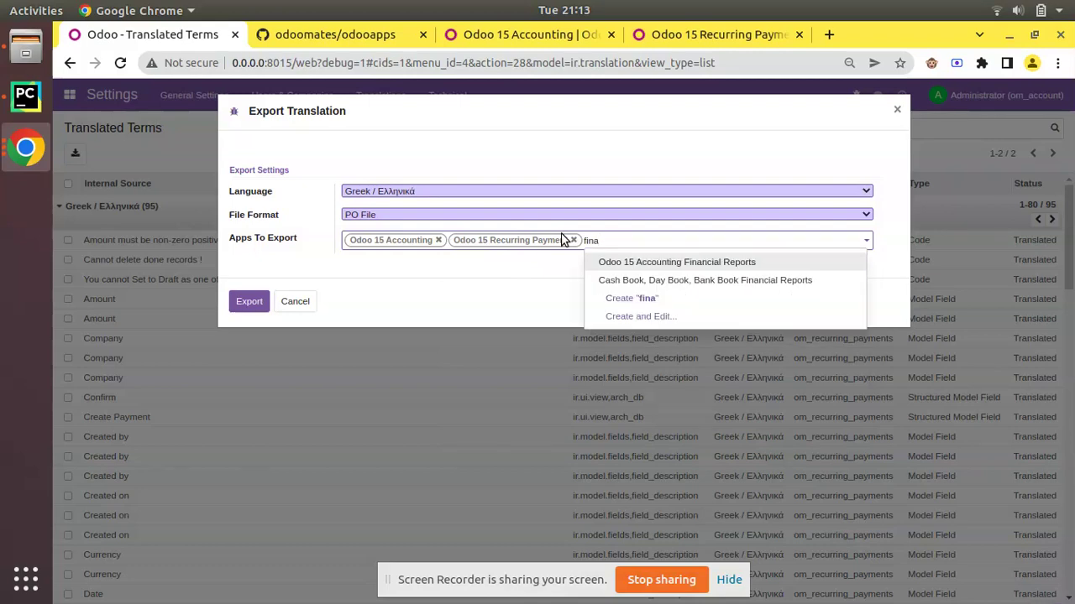
click(604, 261)
text(cash)
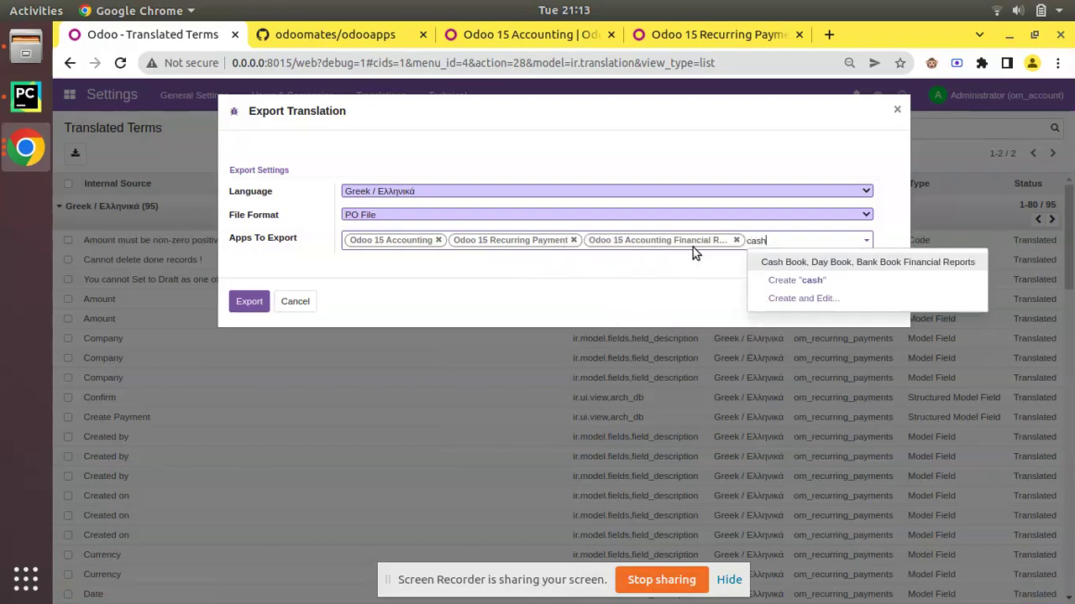
click(786, 263)
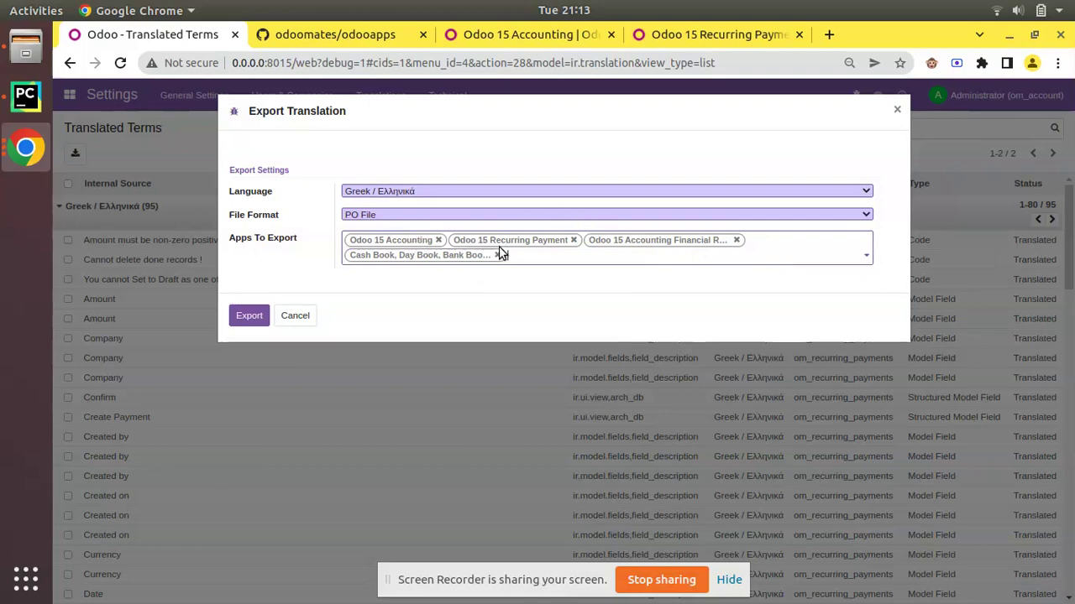
Step: Review the included dependencies on the Odoo 15 Accounting app page and return to the translation export
click(766, 35)
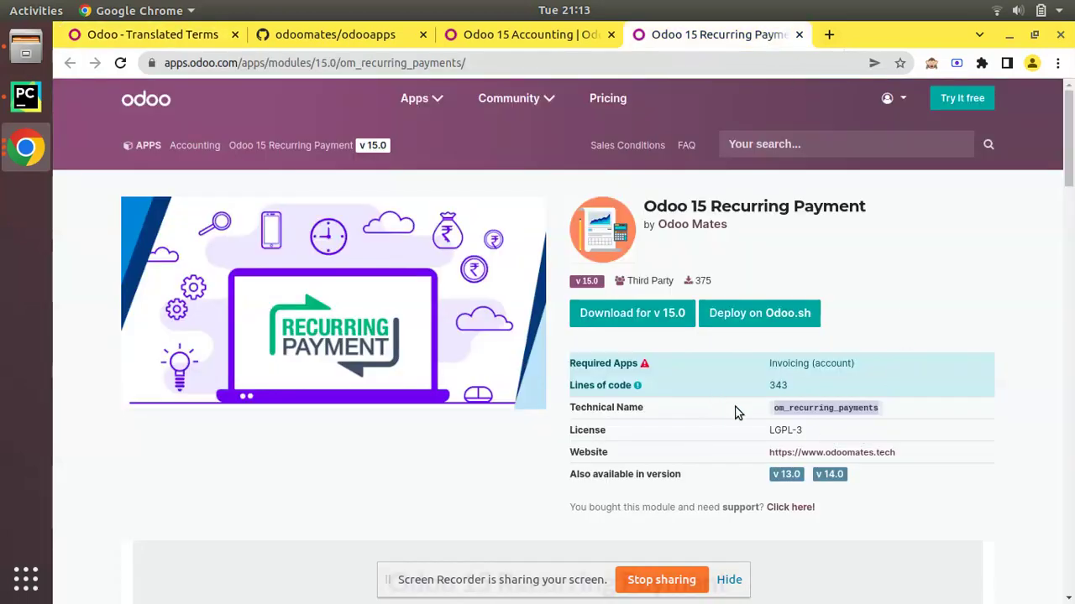
click(528, 34)
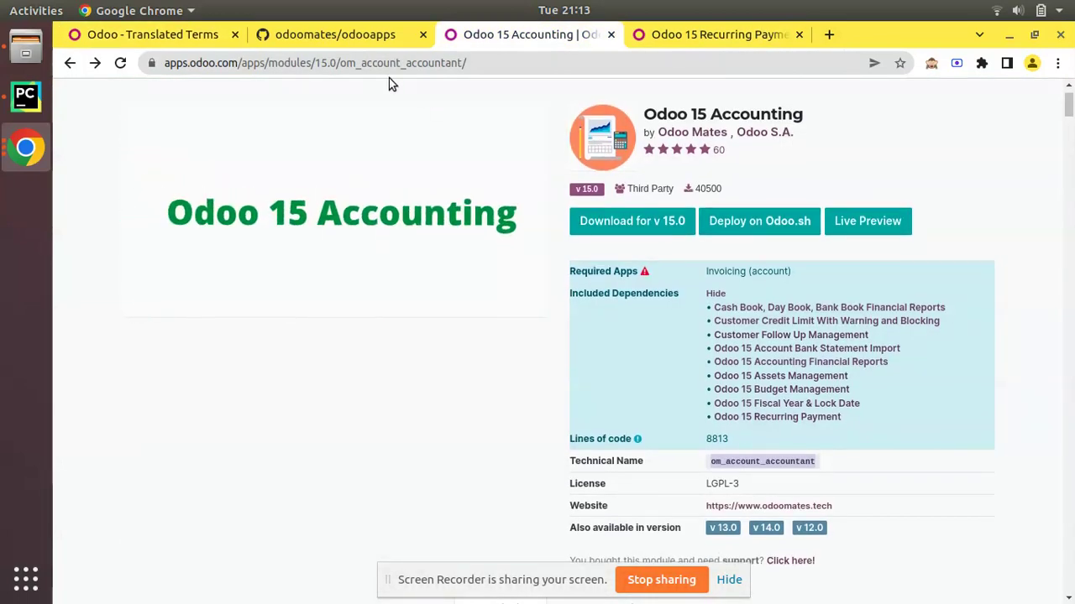
click(168, 34)
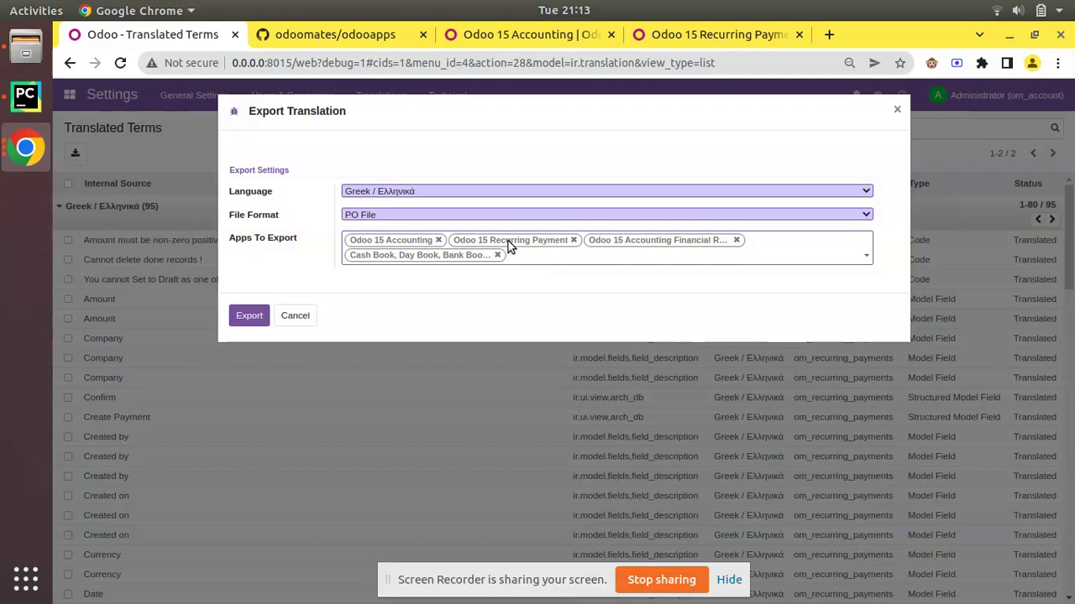
Step: Remove all selected apps from the export and choose only Odoo 15 Accounting Financial Reports
click(574, 240)
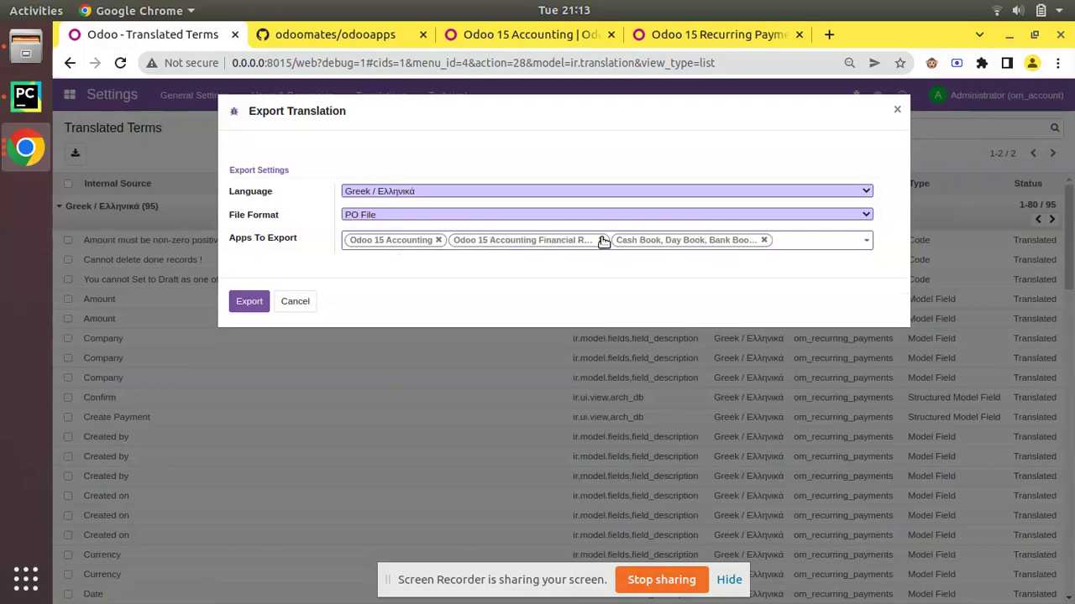
click(601, 240)
click(602, 240)
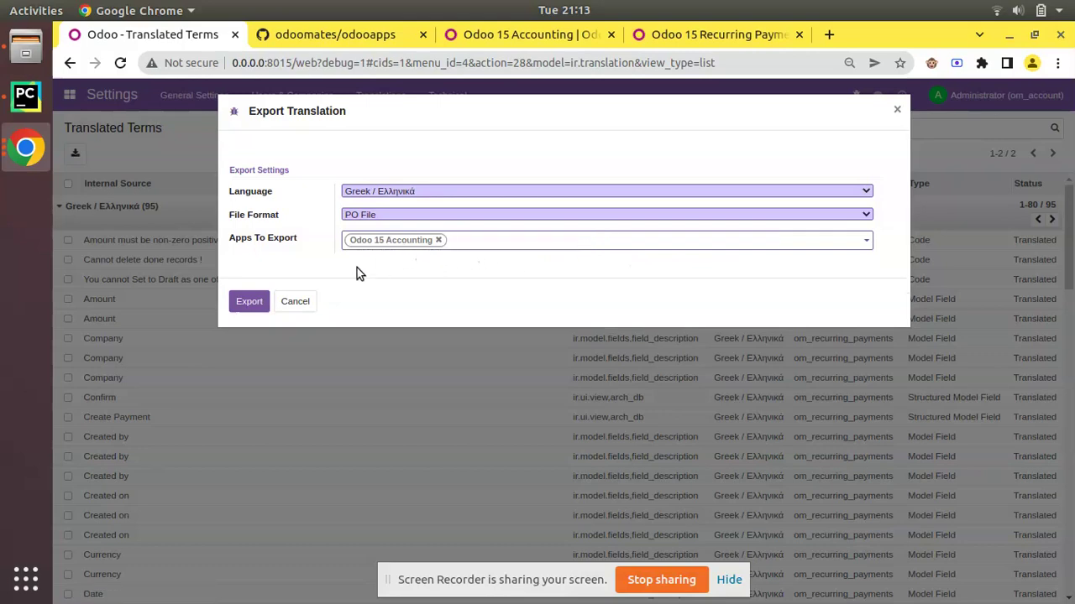
click(438, 240)
text(fin)
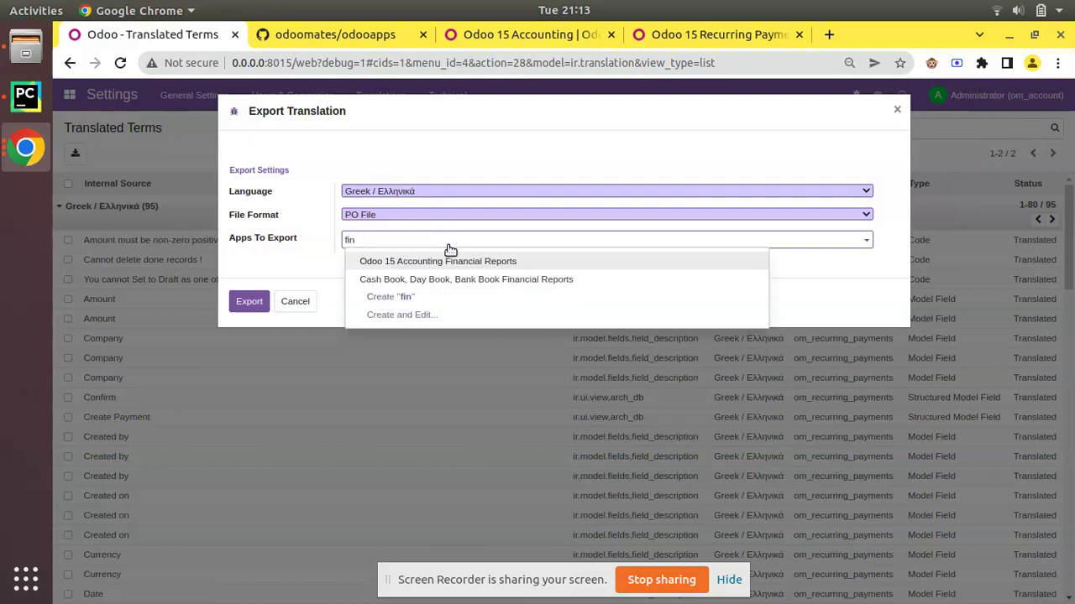
click(445, 261)
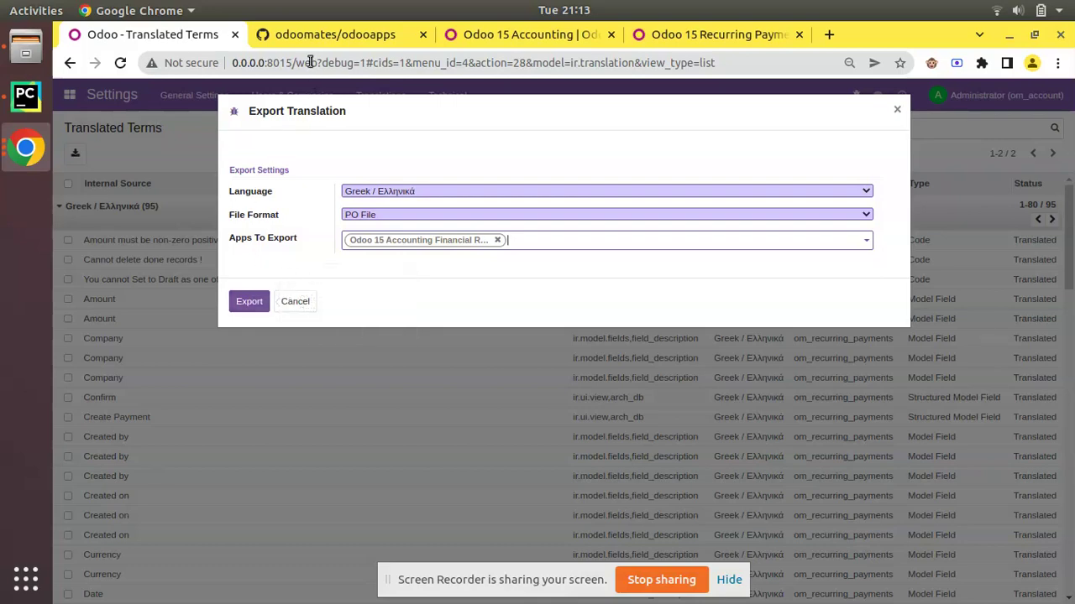
Step: Export the Greek PO translation file for the selected Financial Reports app
click(291, 42)
click(207, 26)
click(245, 303)
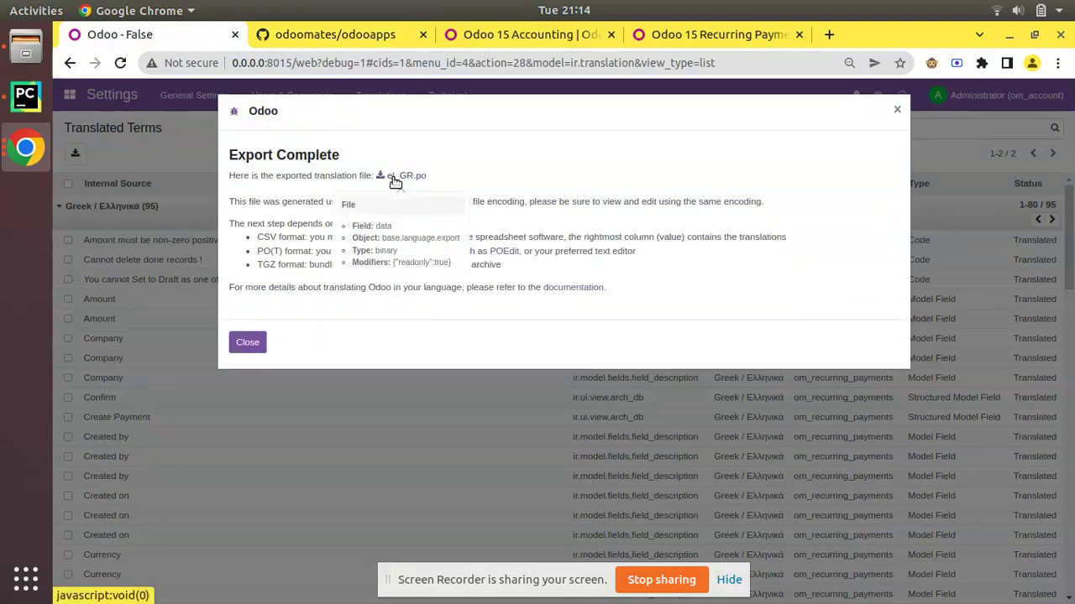
Step: Download the exported el_GR.po file and open the i18n folder of om_account_accountant in the odooapps GitHub repository
click(394, 180)
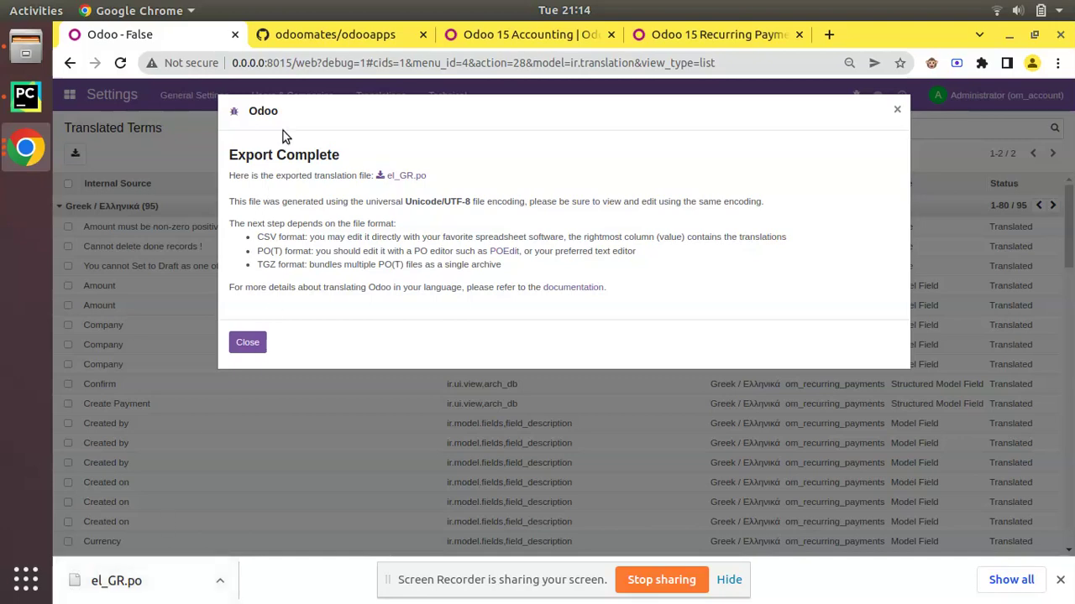
click(312, 38)
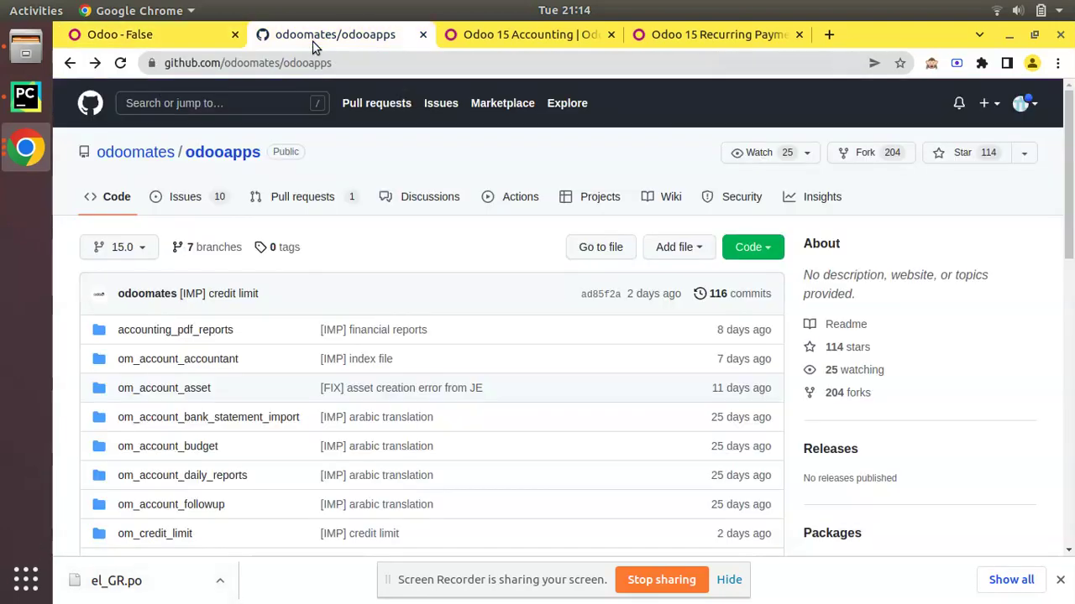
click(224, 363)
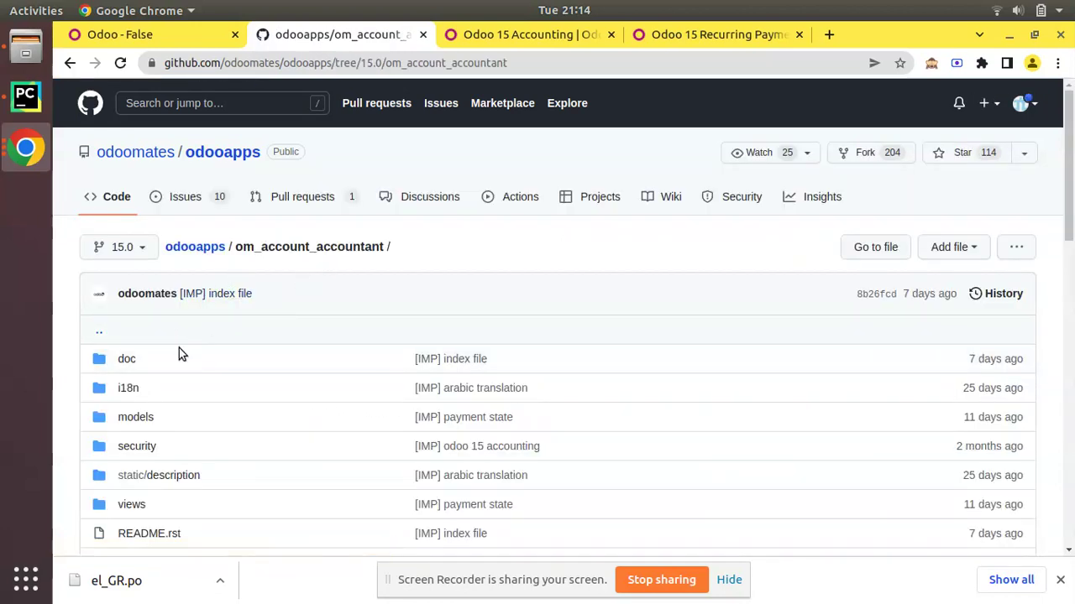
click(128, 390)
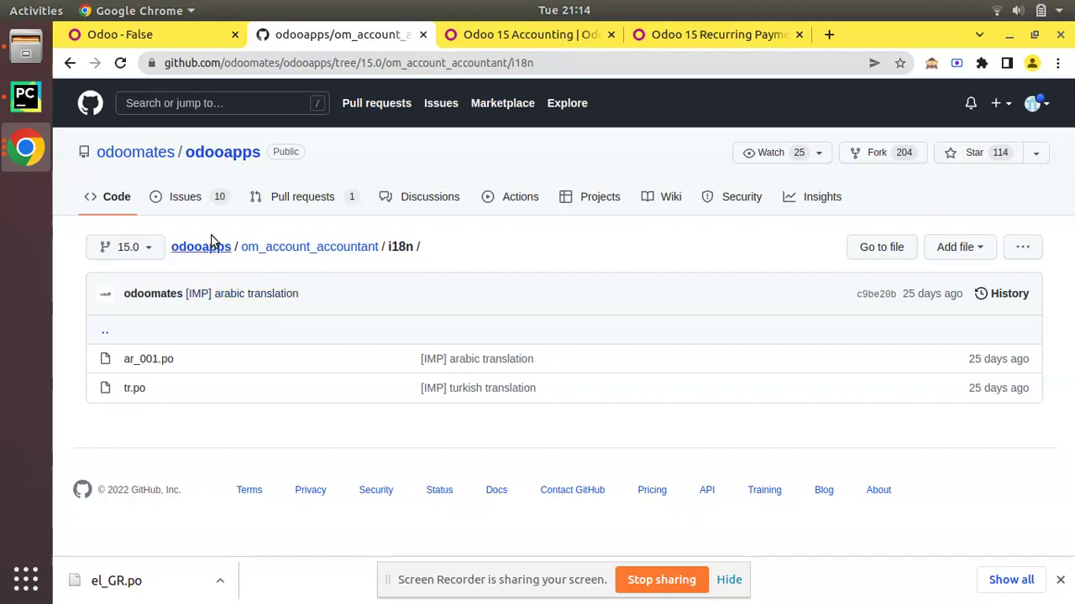
Step: Return to the om_account_accountant module folder and view translators.md in its doc folder
click(69, 64)
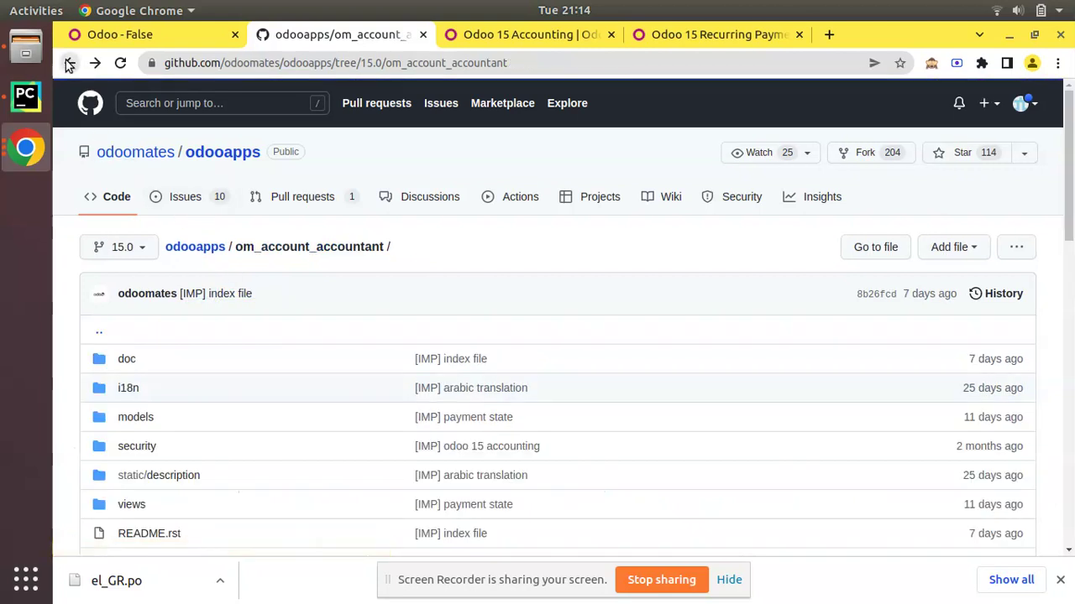
click(121, 365)
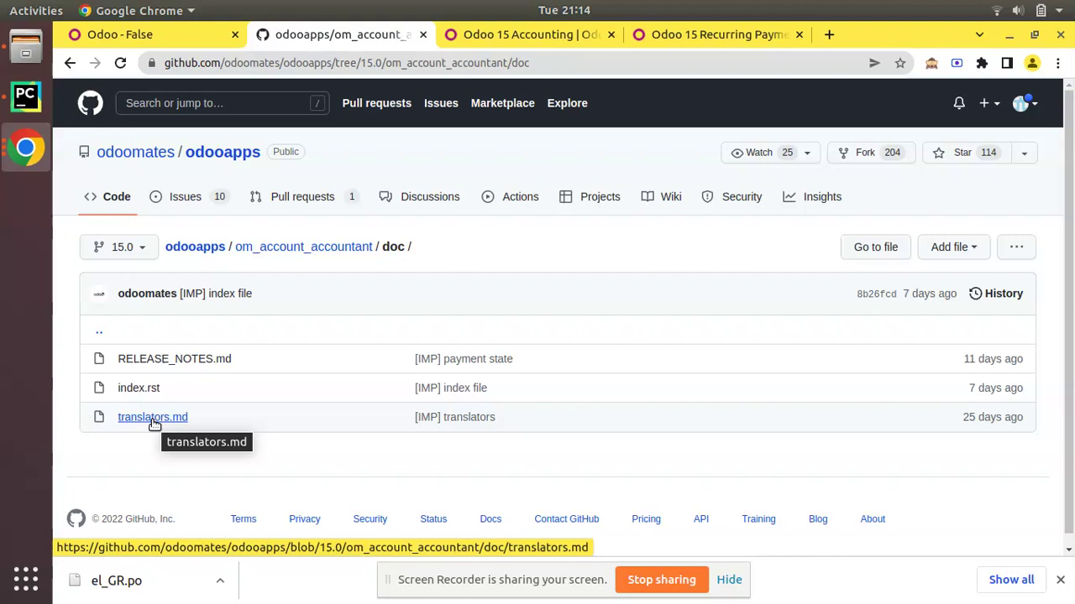
click(154, 424)
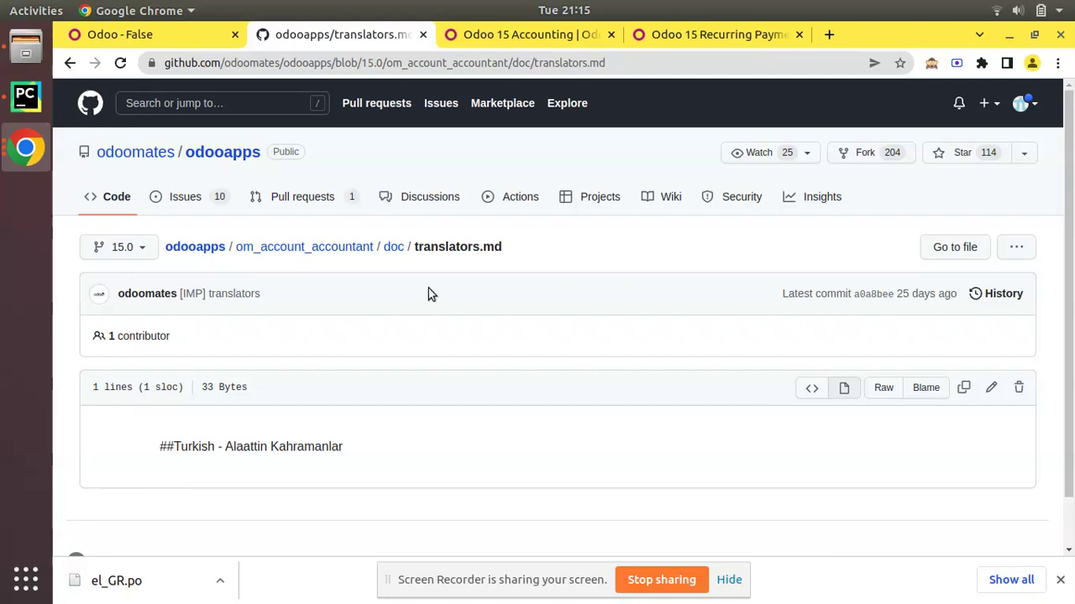
Step: Review the call to contribute translations and the included dependencies on the Odoo 15 Accounting app page, and dismiss the download notice
click(533, 34)
scroll(577, 160, down, 5)
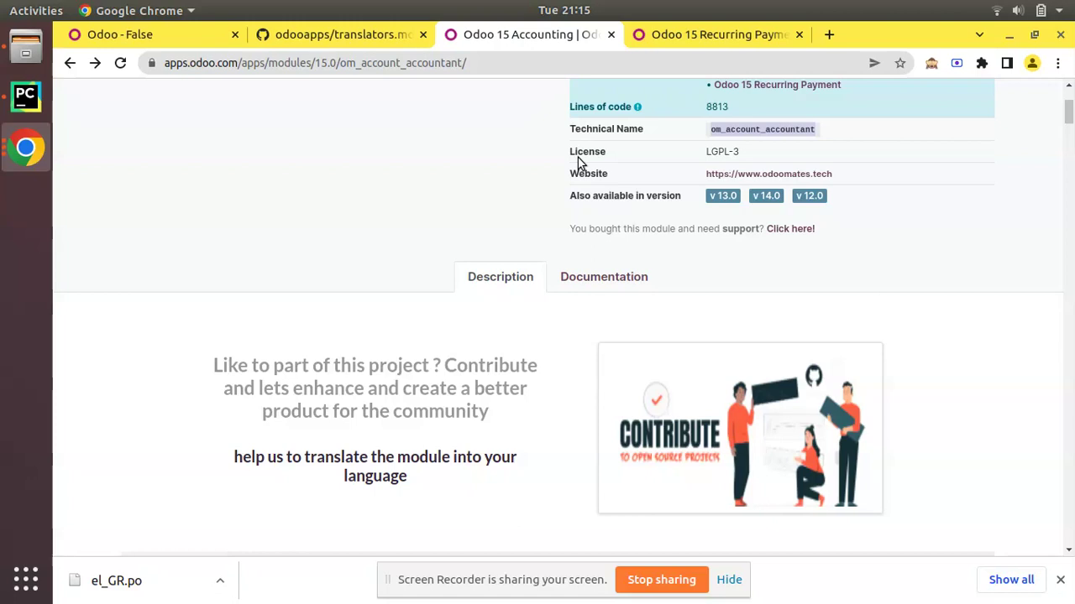
scroll(563, 140, up, 2)
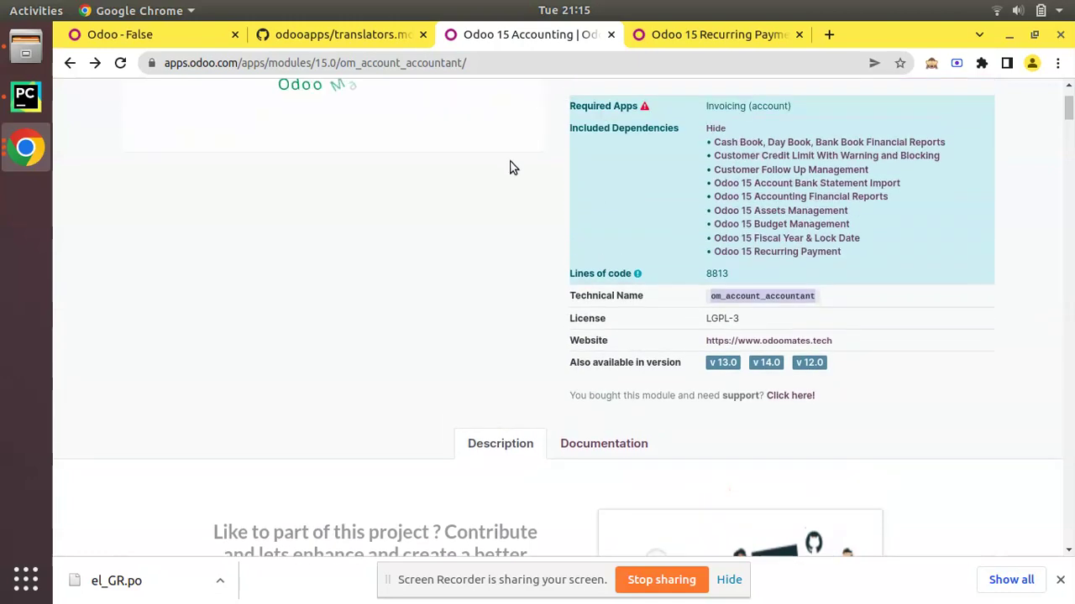
scroll(542, 125, down, 3)
drag(216, 324, 440, 393)
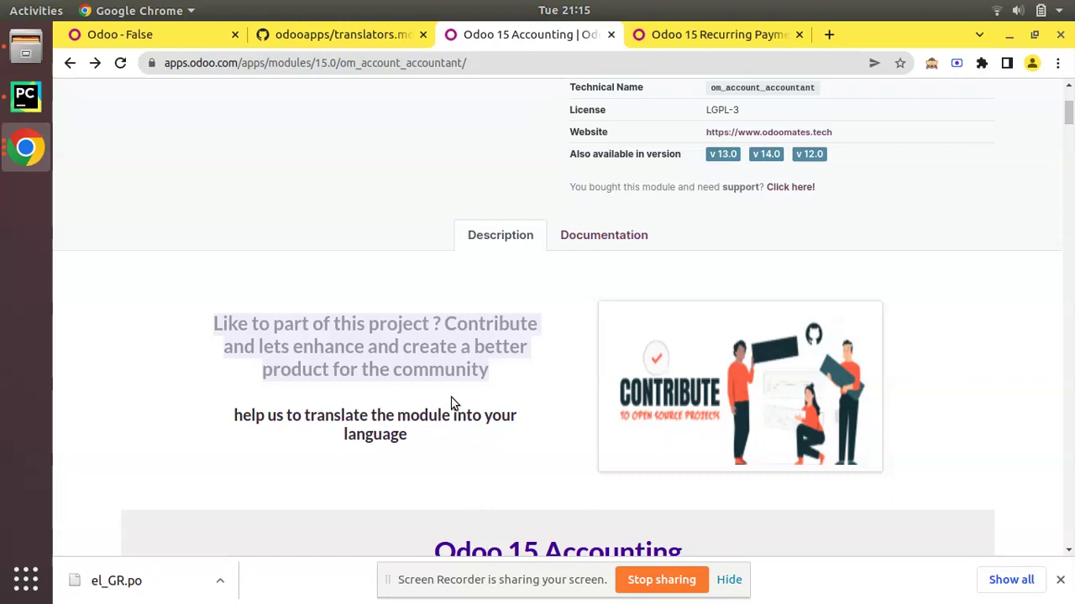
scroll(471, 367, up, 5)
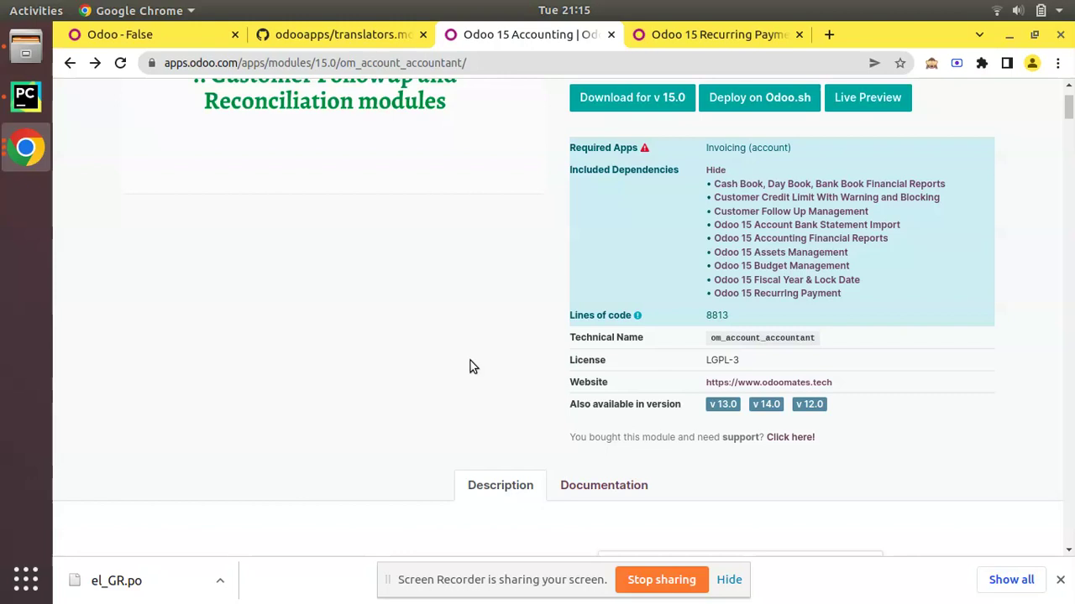
scroll(471, 367, up, 3)
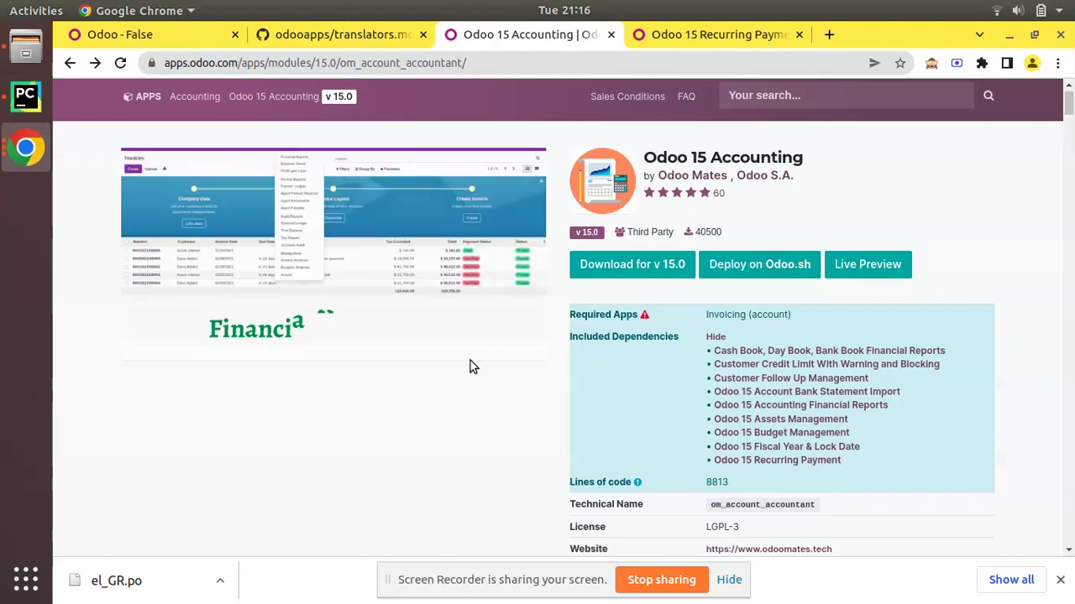
scroll(493, 319, up, 1)
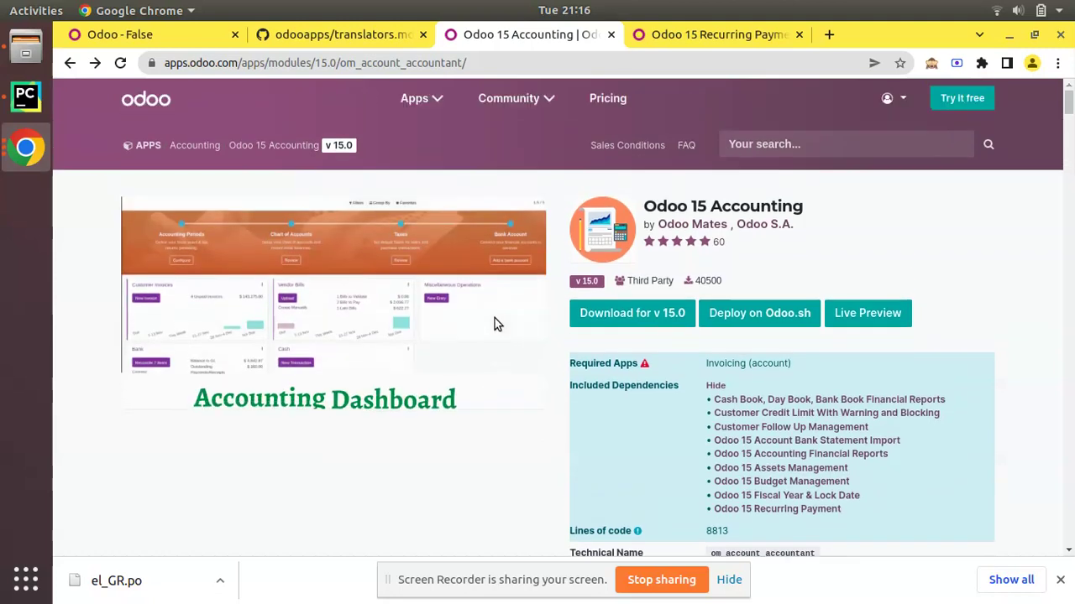
click(1059, 579)
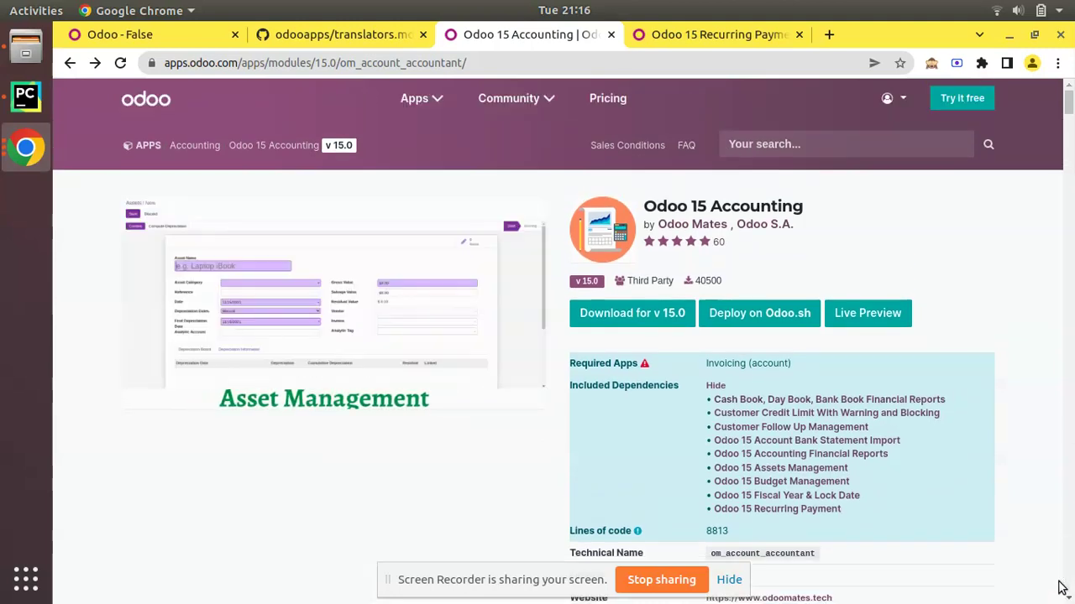